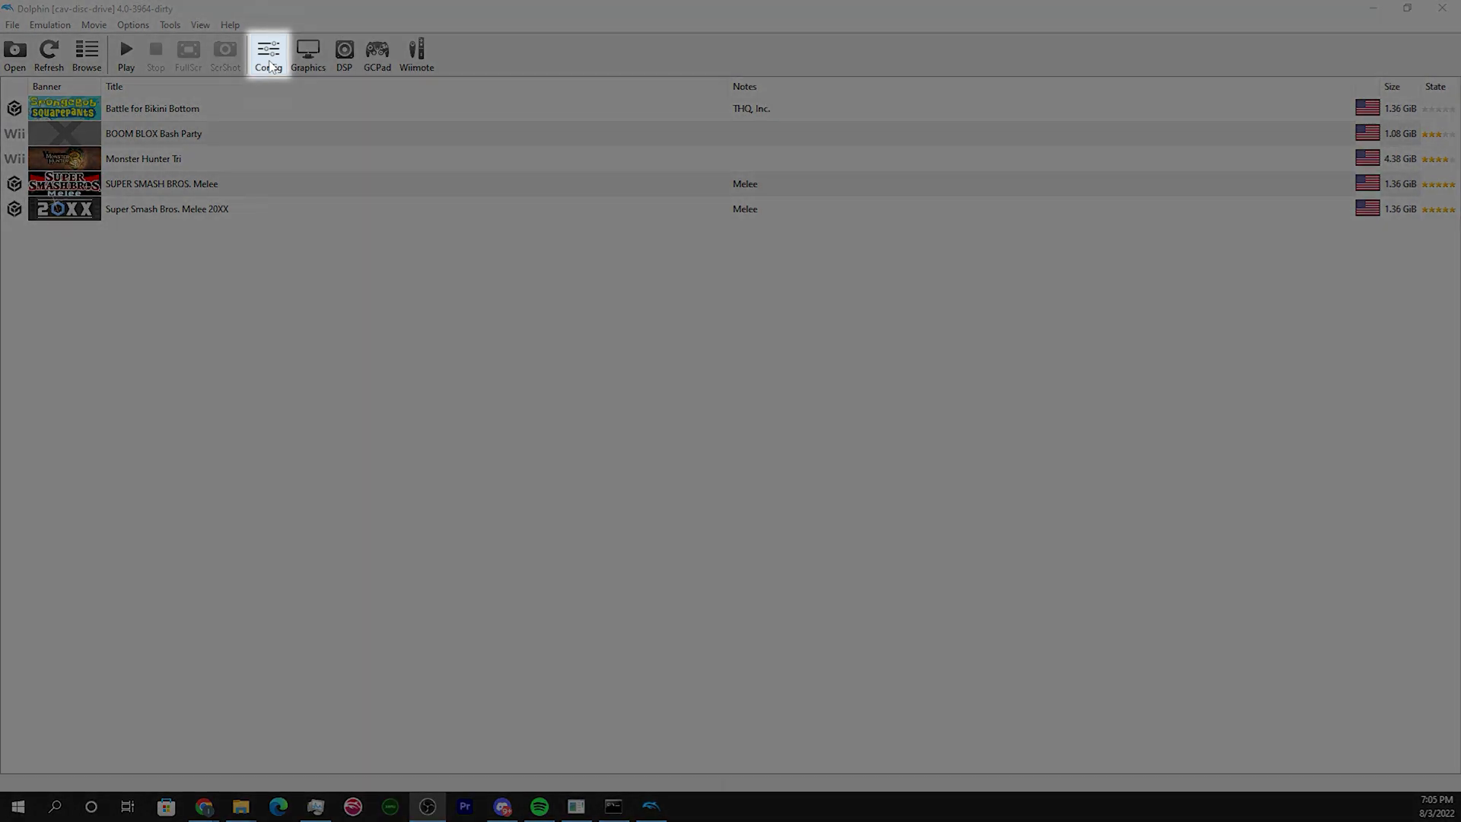
Turn off Enable Dual Core (speedup) on the General configuration tab
{"action": "left_click", "coordinate": [271, 66]}
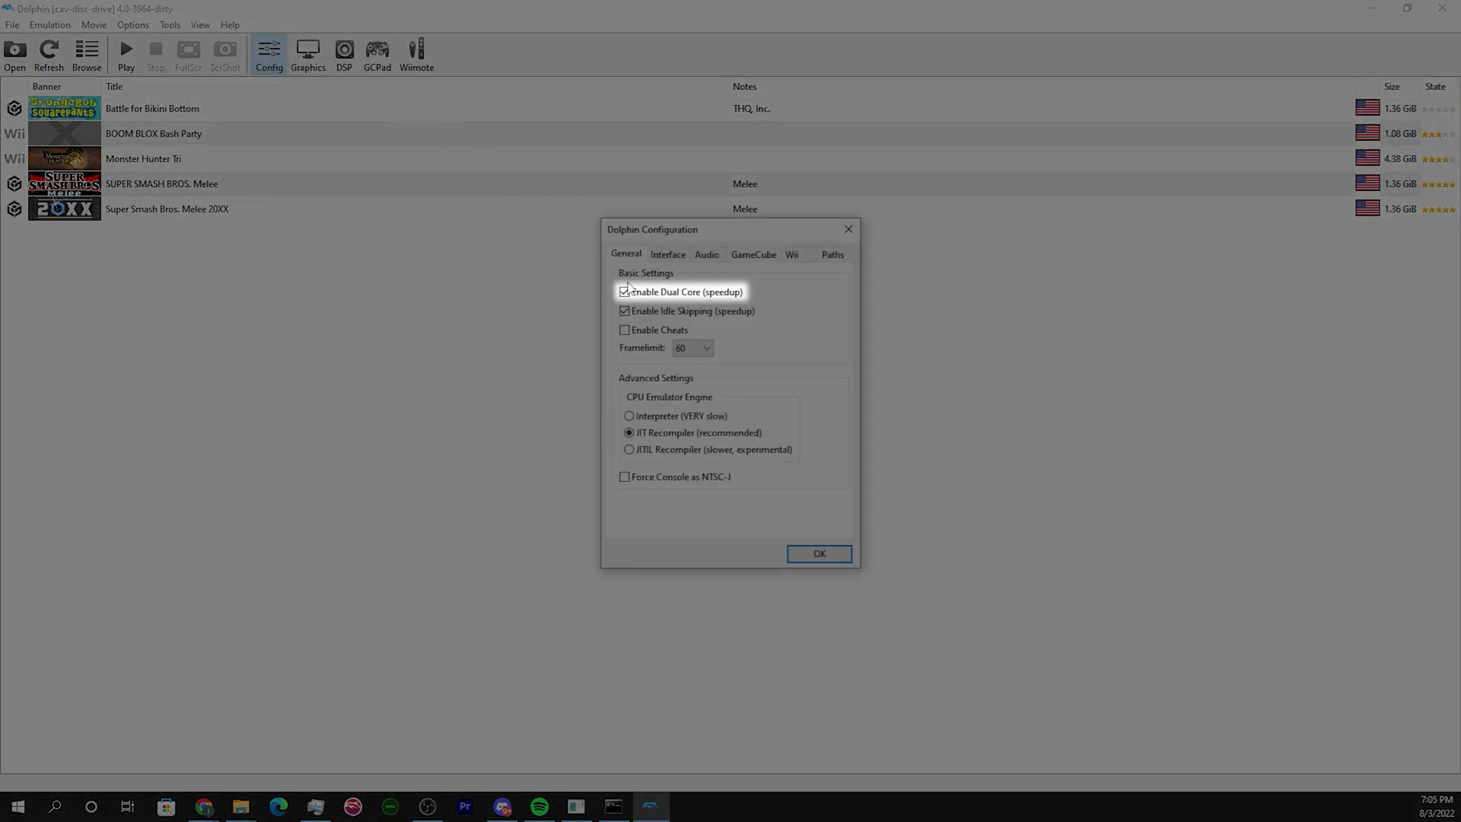
{"action": "left_click", "coordinate": [625, 291]}
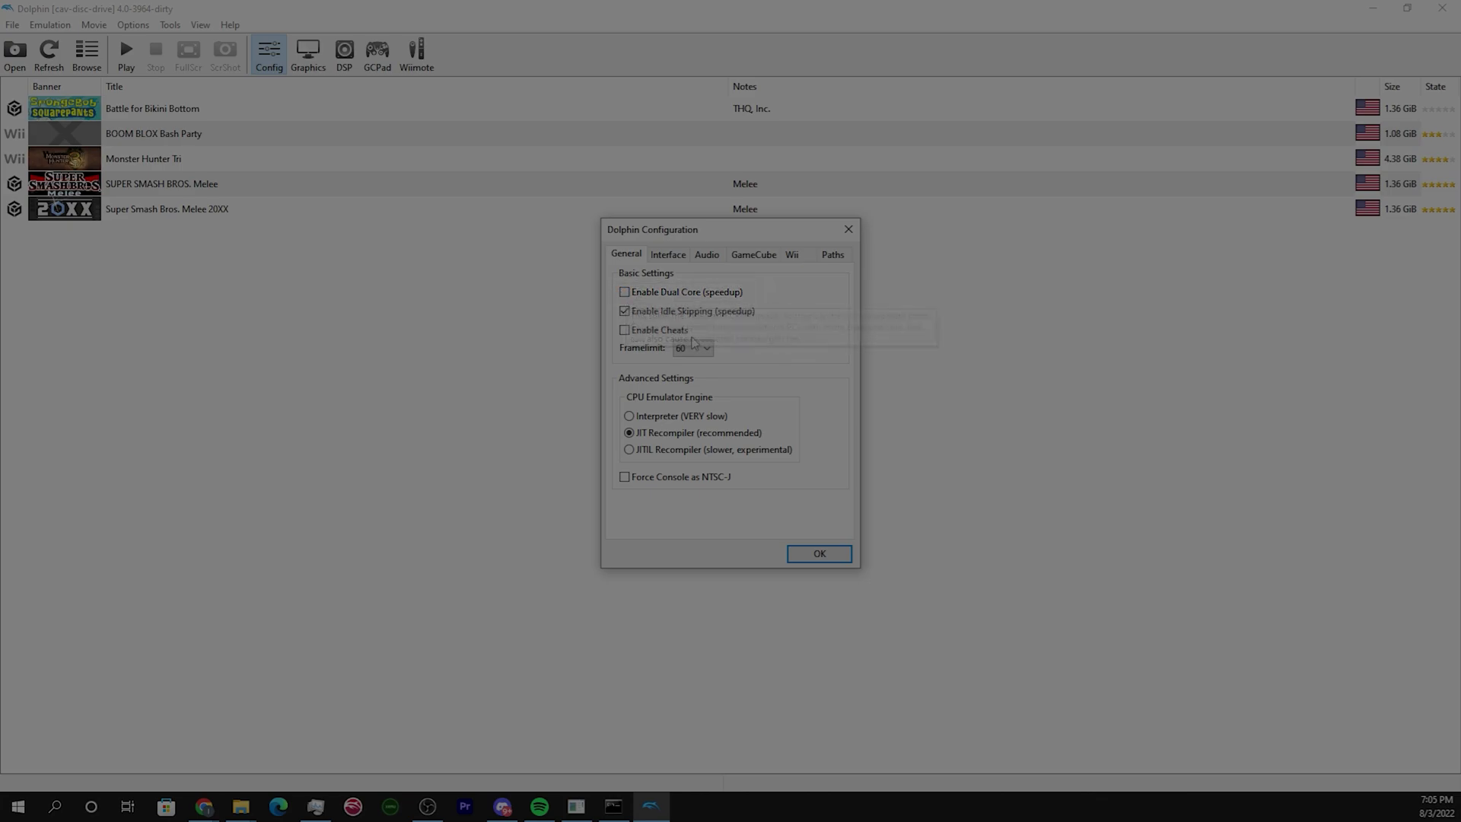
Close the configuration and enable Show frame counter and Show lag counter in the Movie menu
{"action": "left_click", "coordinate": [804, 553]}
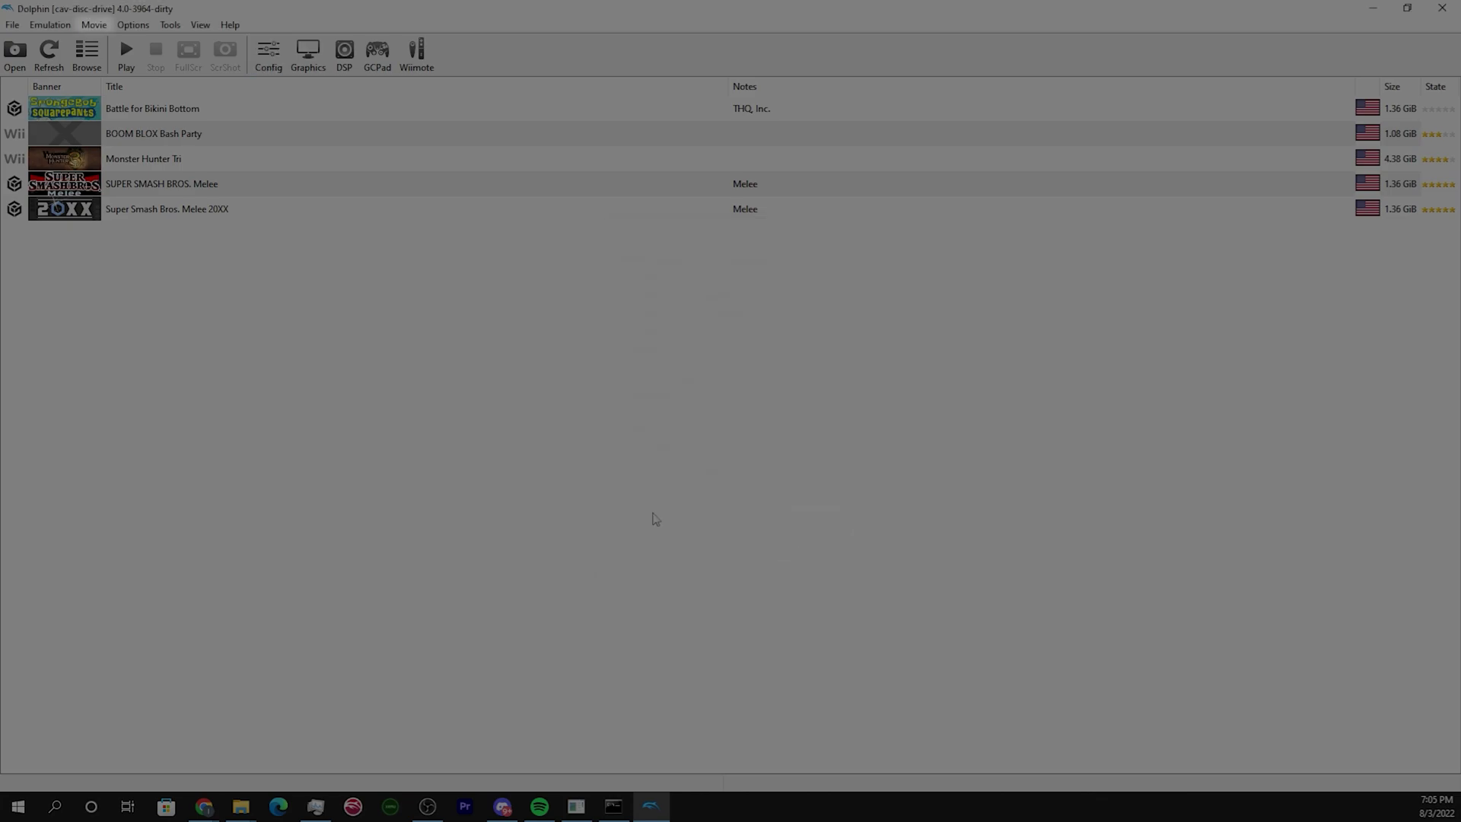
{"action": "left_click", "coordinate": [93, 24]}
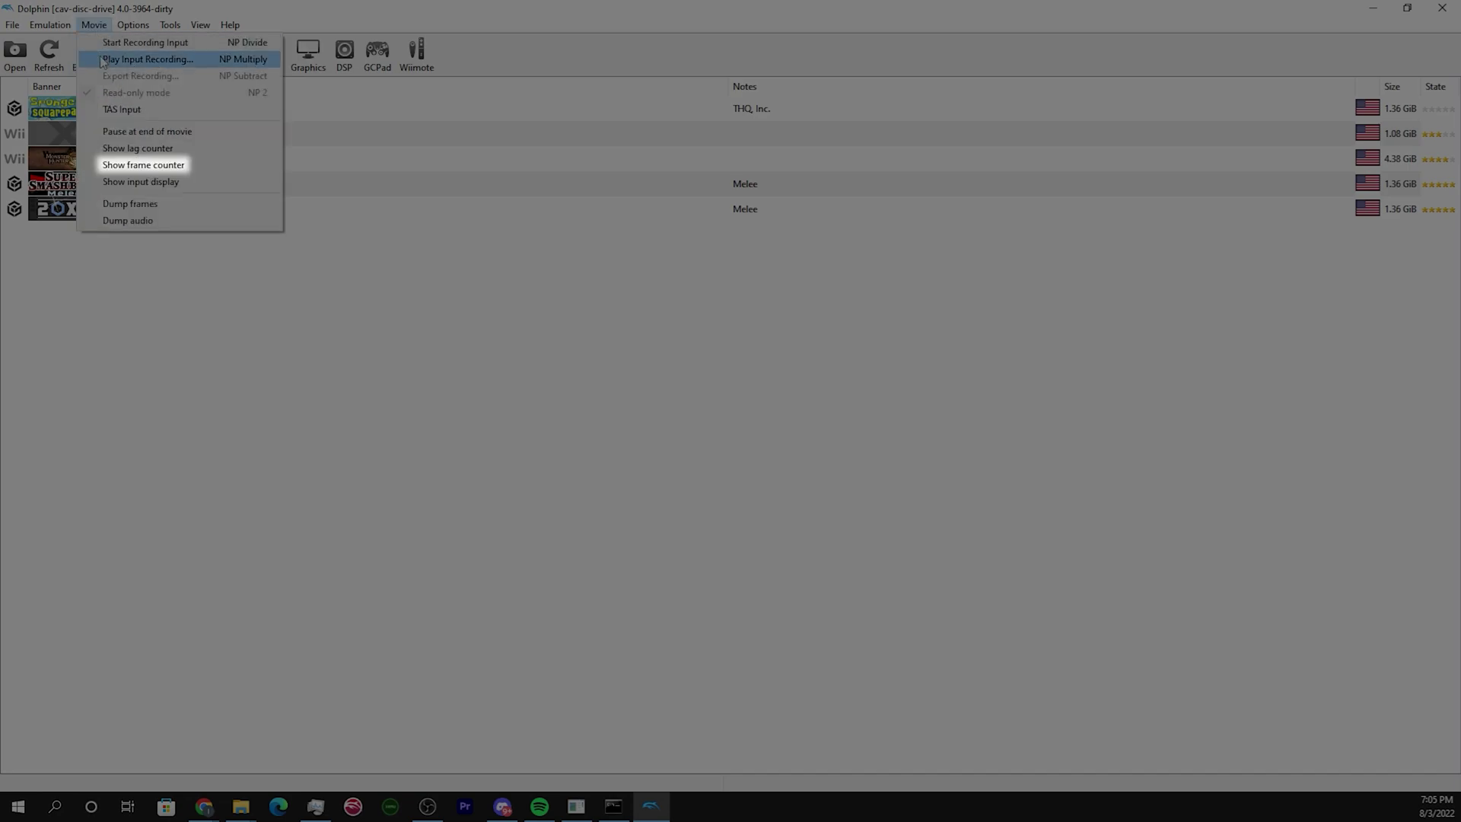
{"action": "left_click", "coordinate": [120, 162]}
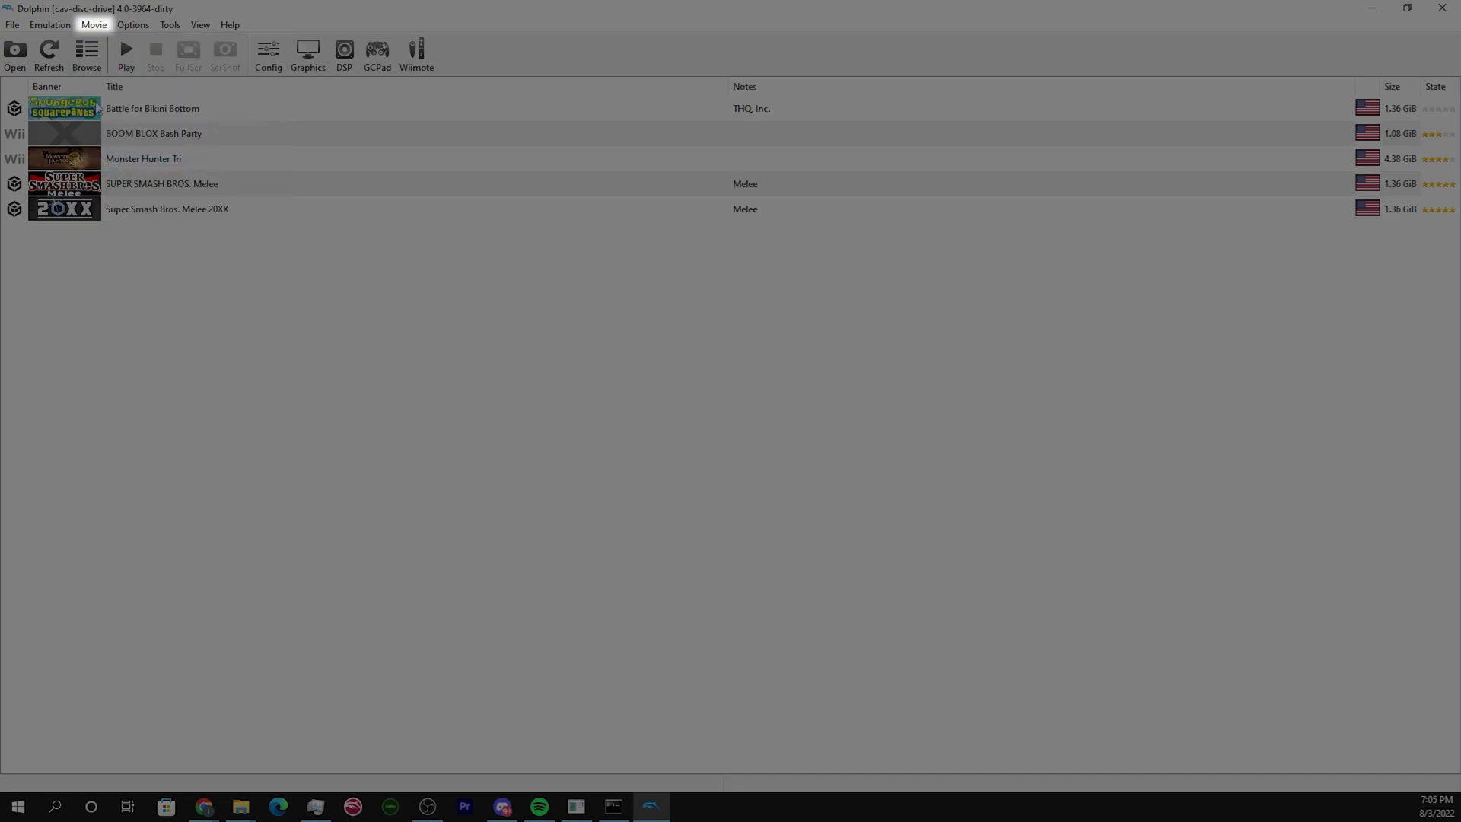
{"action": "left_click", "coordinate": [94, 24]}
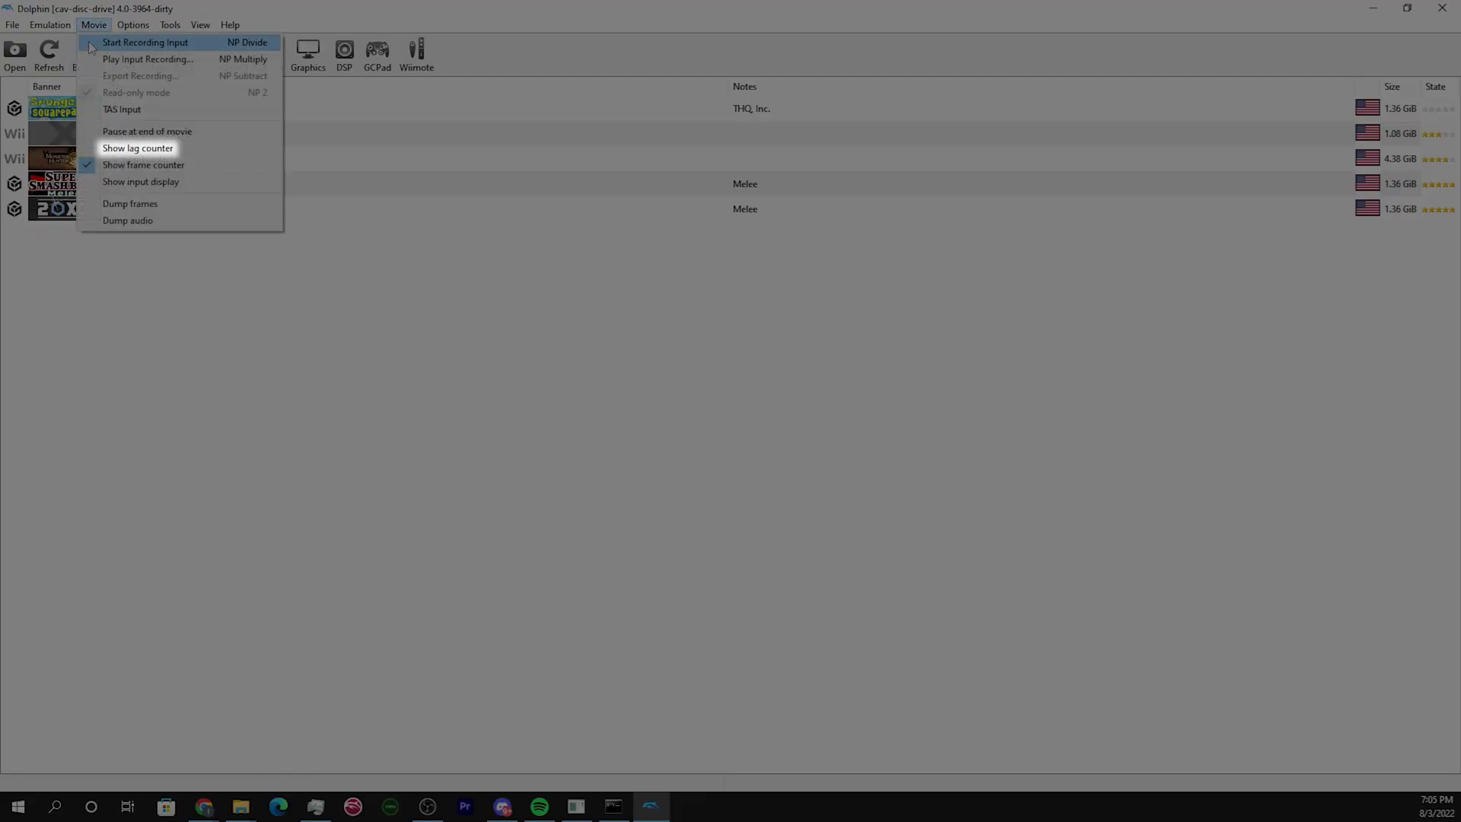
{"action": "left_click", "coordinate": [124, 149]}
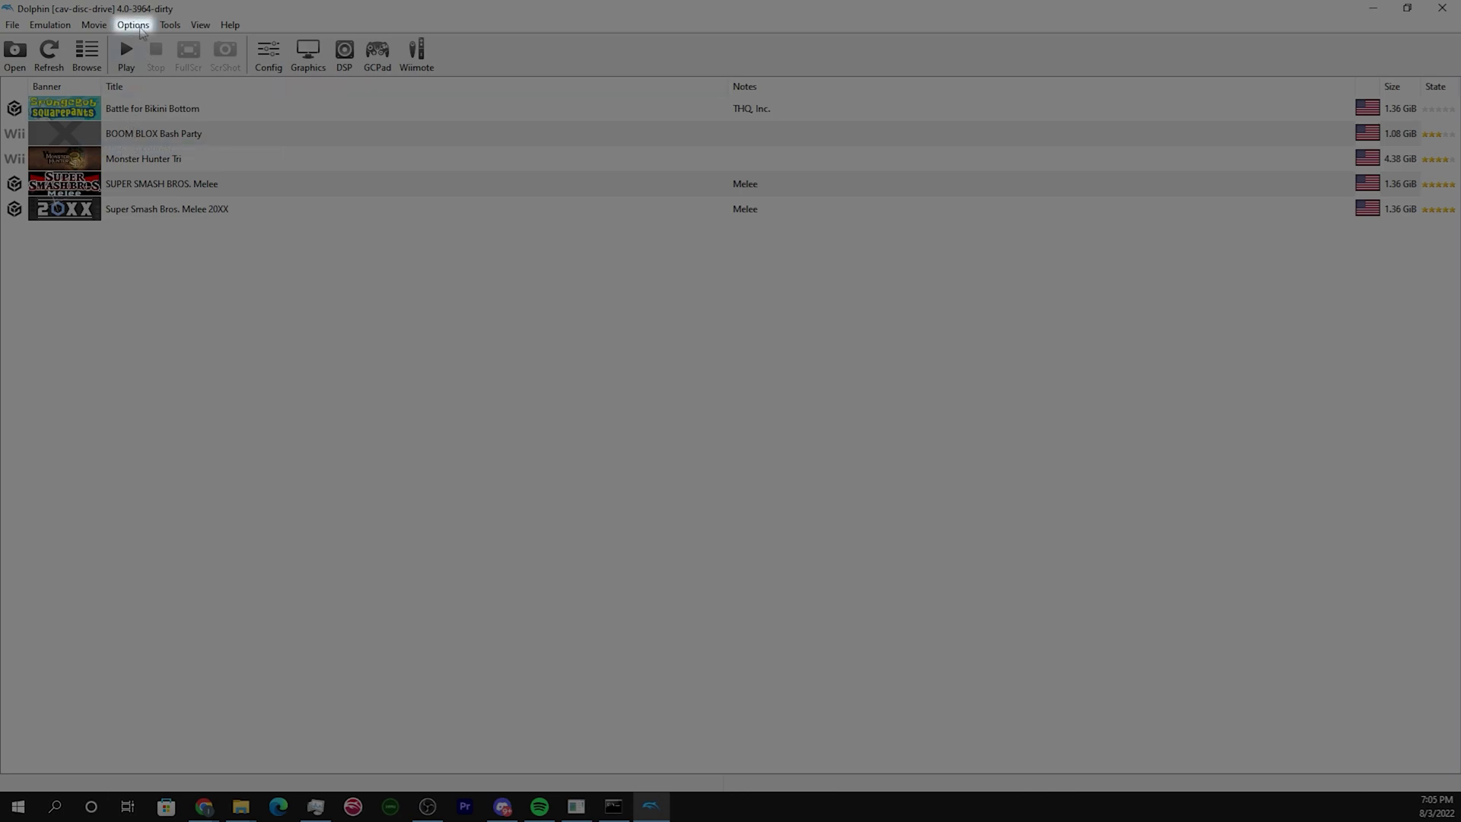
{"action": "left_click", "coordinate": [134, 26]}
{"action": "left_click", "coordinate": [161, 129]}
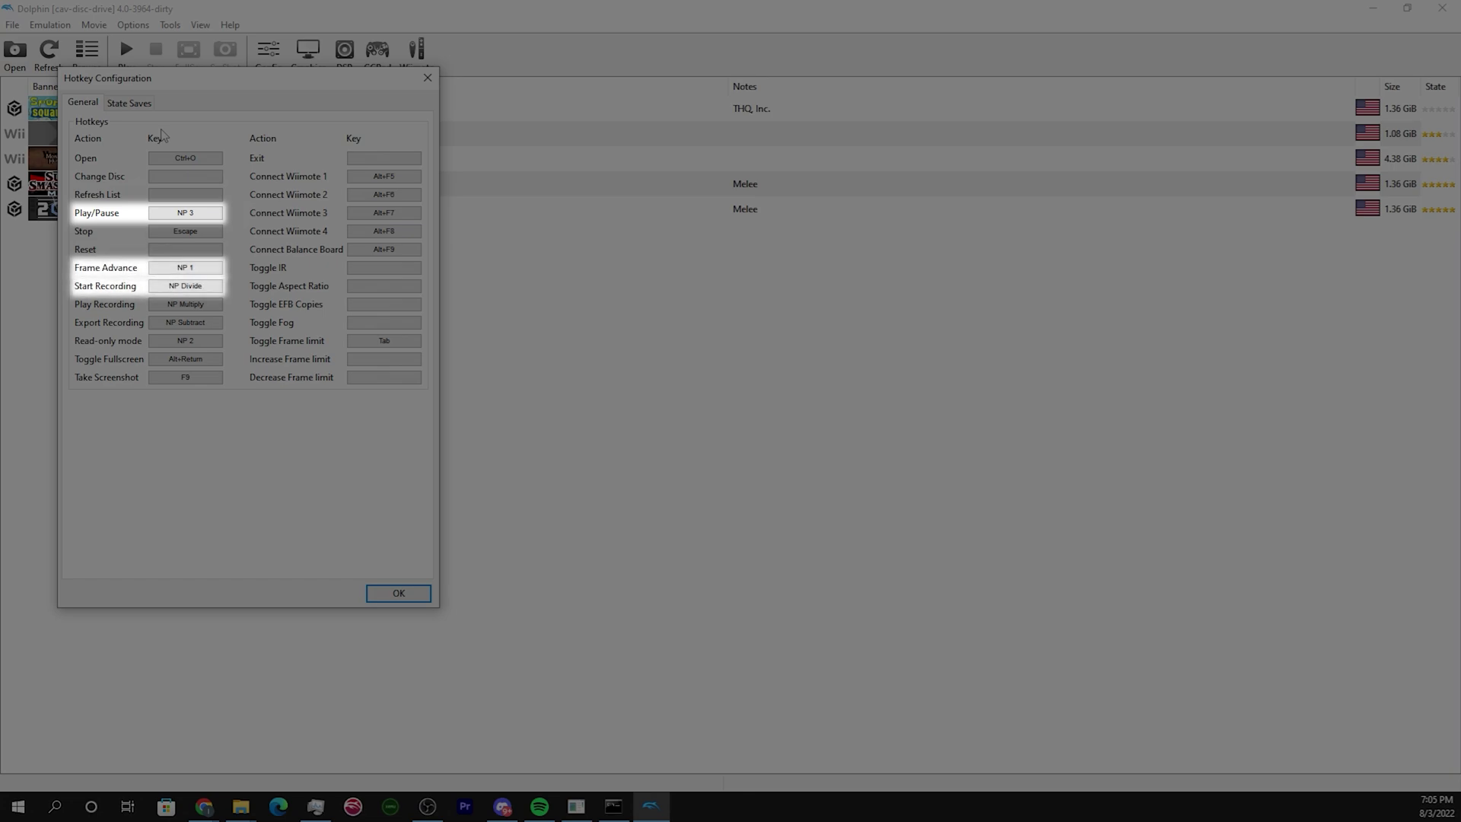
{"action": "left_click", "coordinate": [133, 106]}
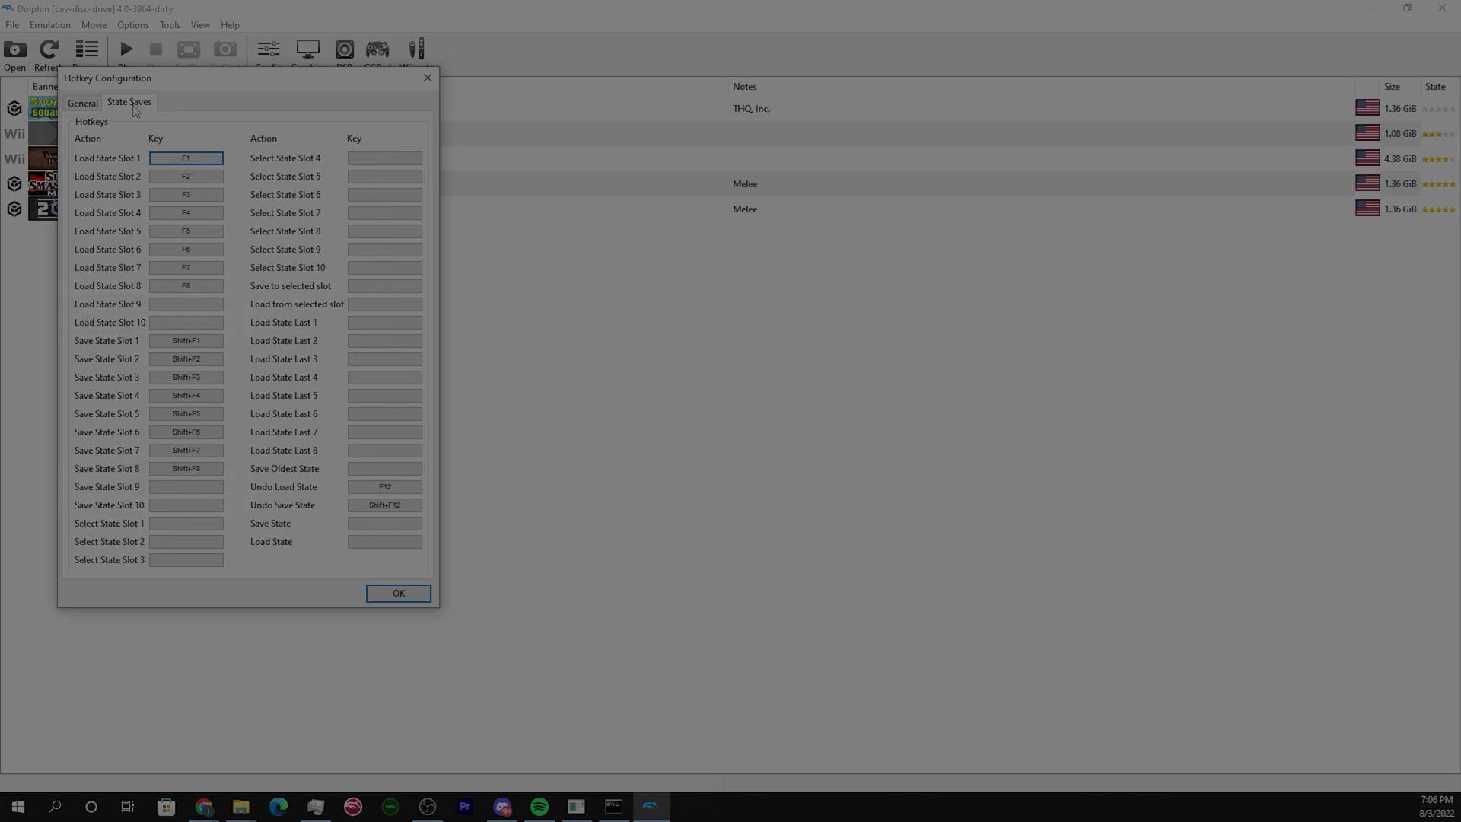
{"action": "left_click", "coordinate": [398, 593]}
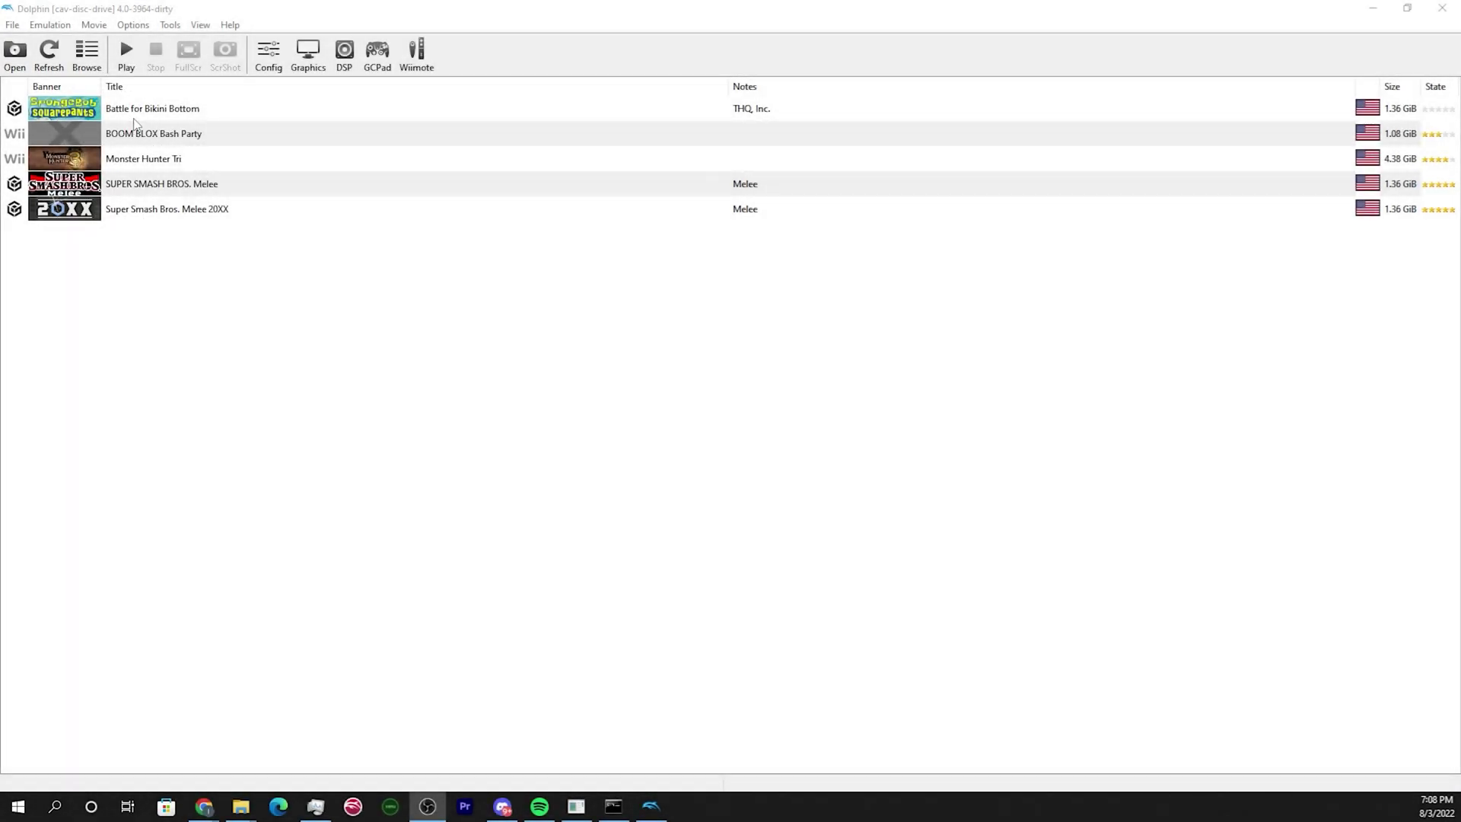
Launch Battle for Bikini Bottom, load slot 1, start input recording, save slot 1, and resume
{"action": "left_click", "coordinate": [136, 117]}
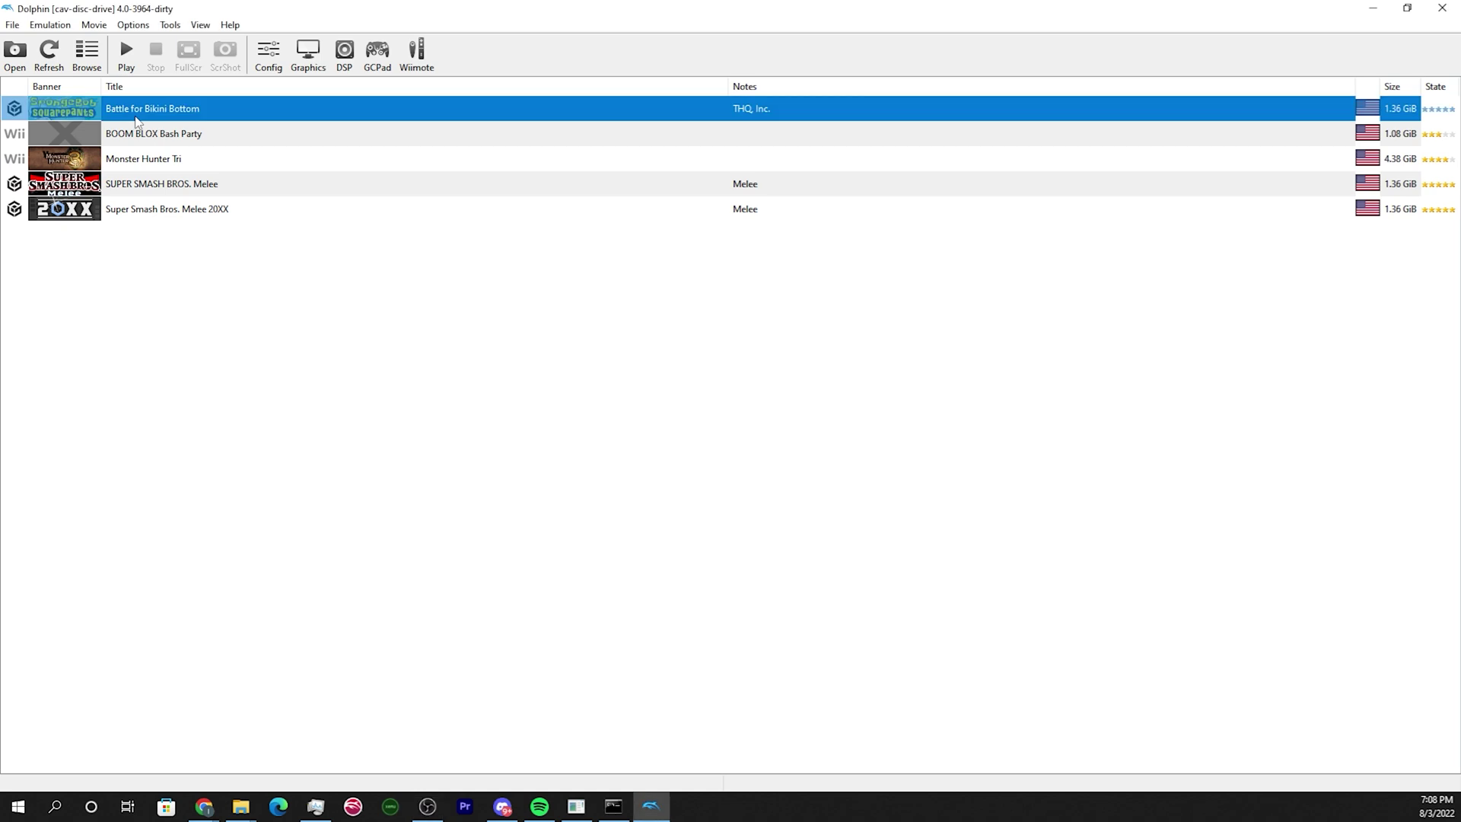
{"action": "left_click", "coordinate": [126, 53]}
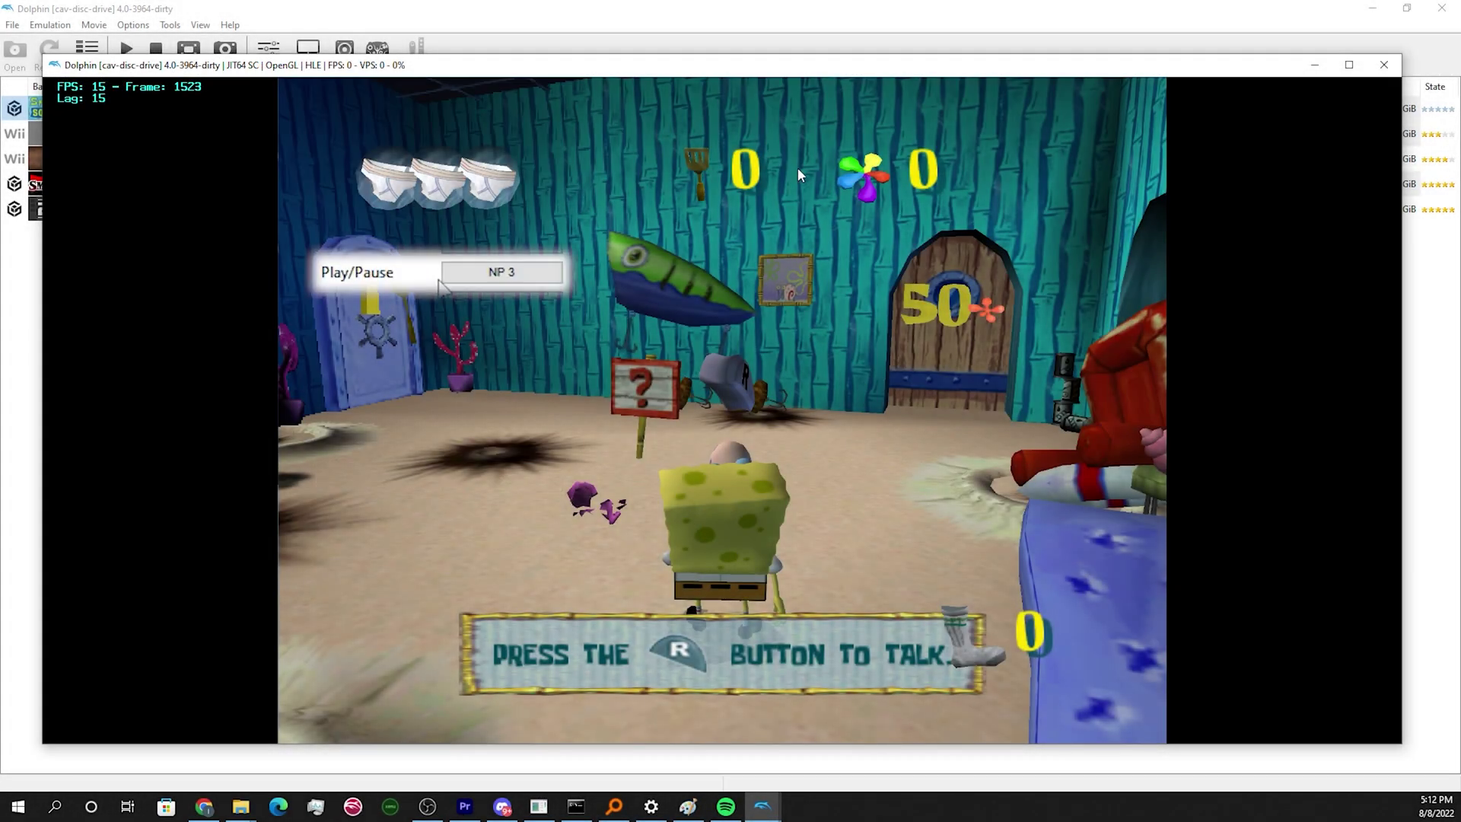
{"action": "key", "text": "KP_Divide"}
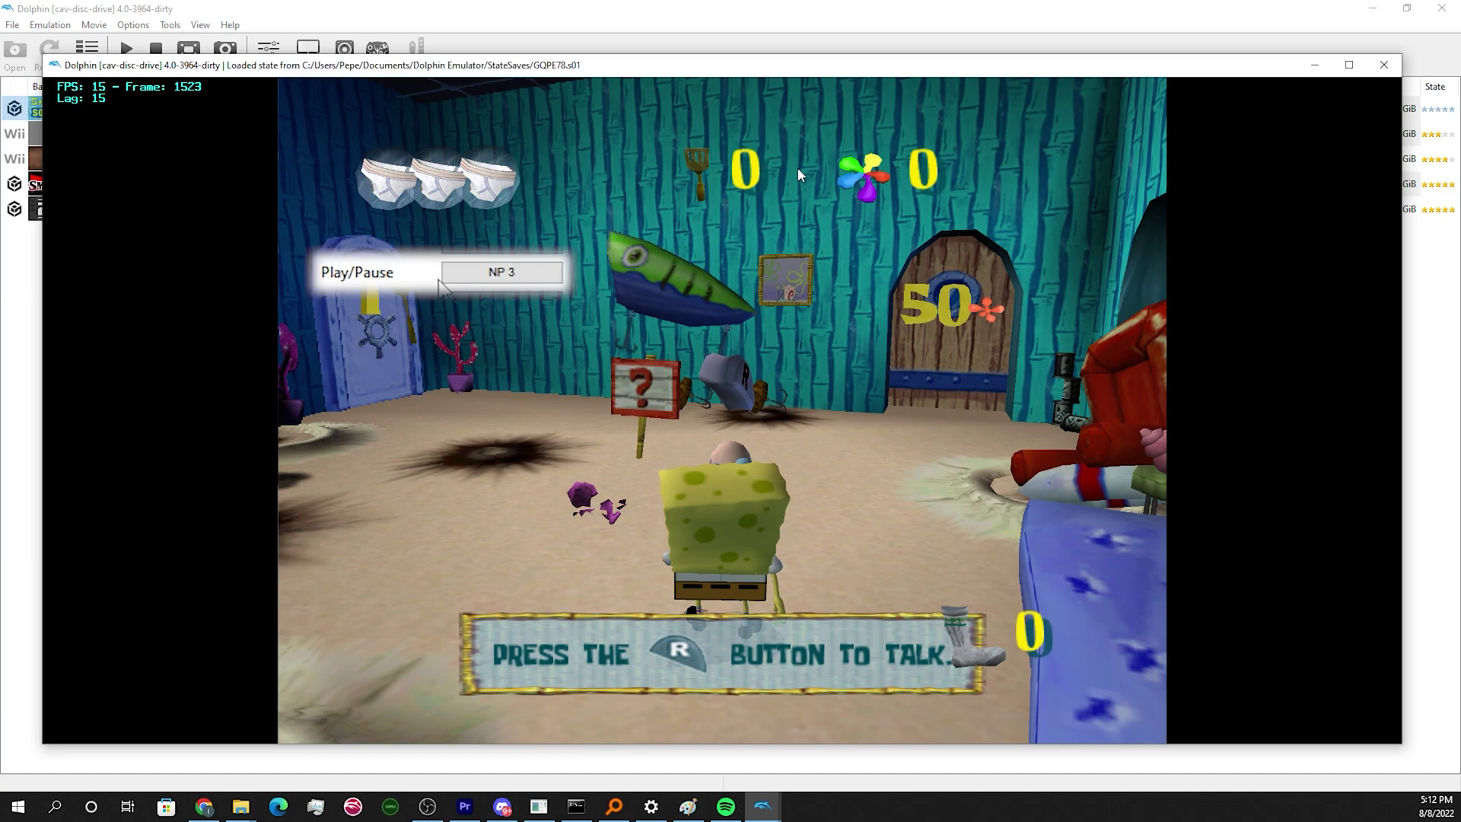
{"action": "key", "text": "KP_1"}
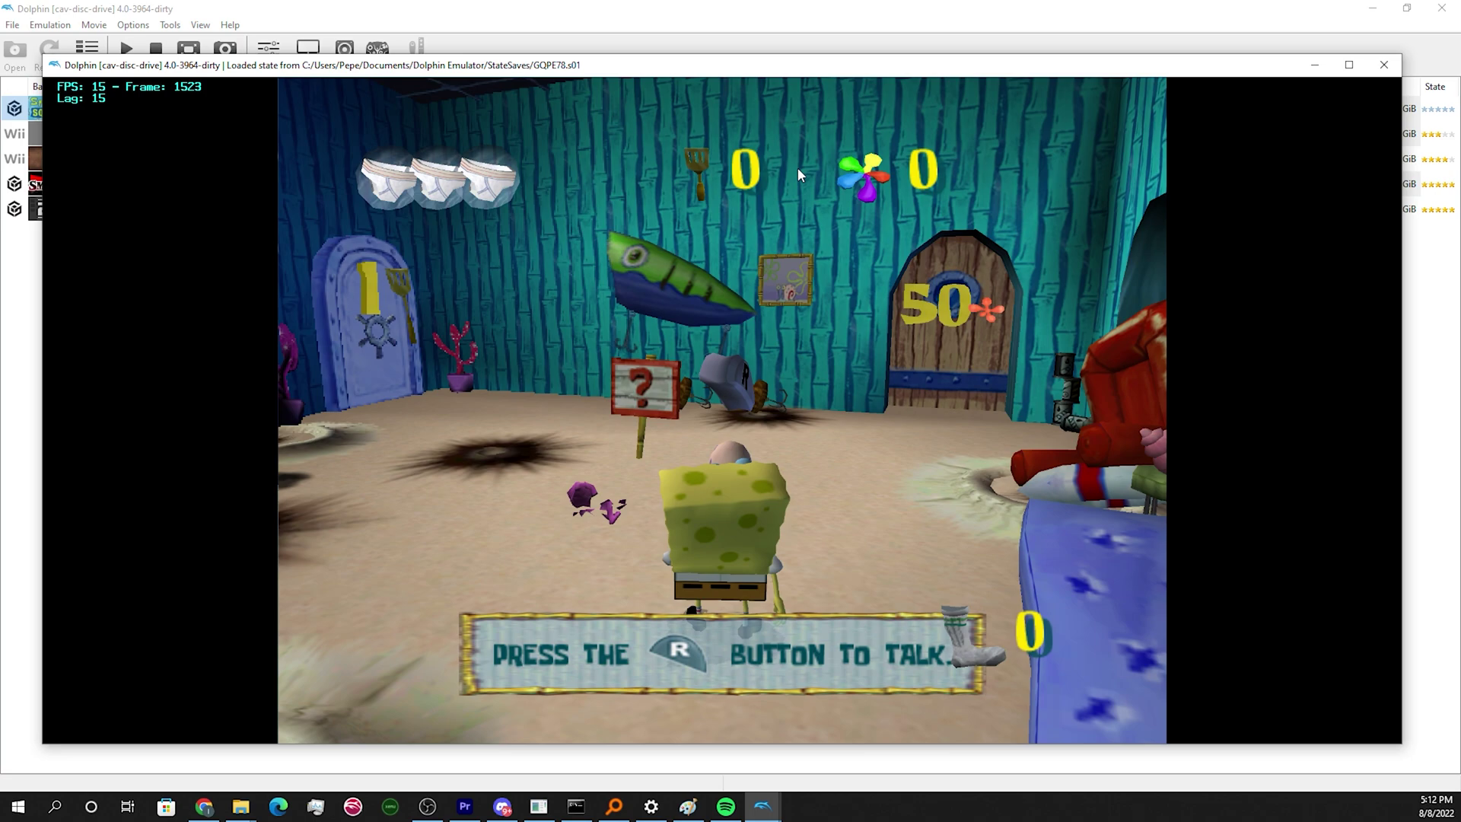
{"action": "key", "text": "shift+F1"}
{"action": "key", "text": "KP_Divide"}
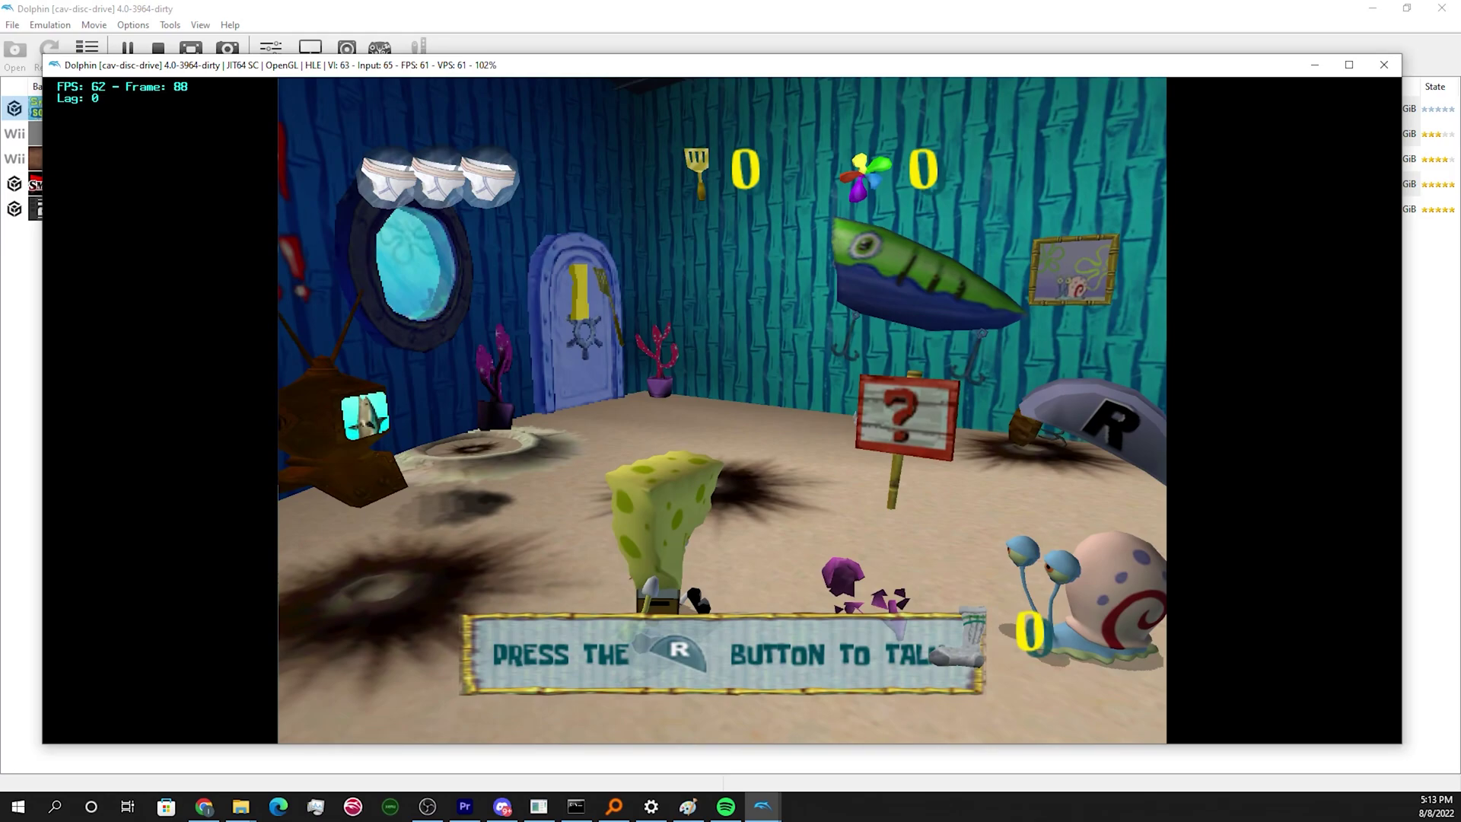
Pause, advance two frames, save to slot 8, then reload slot 1 and resume play
{"action": "key", "text": "KP_Divide"}
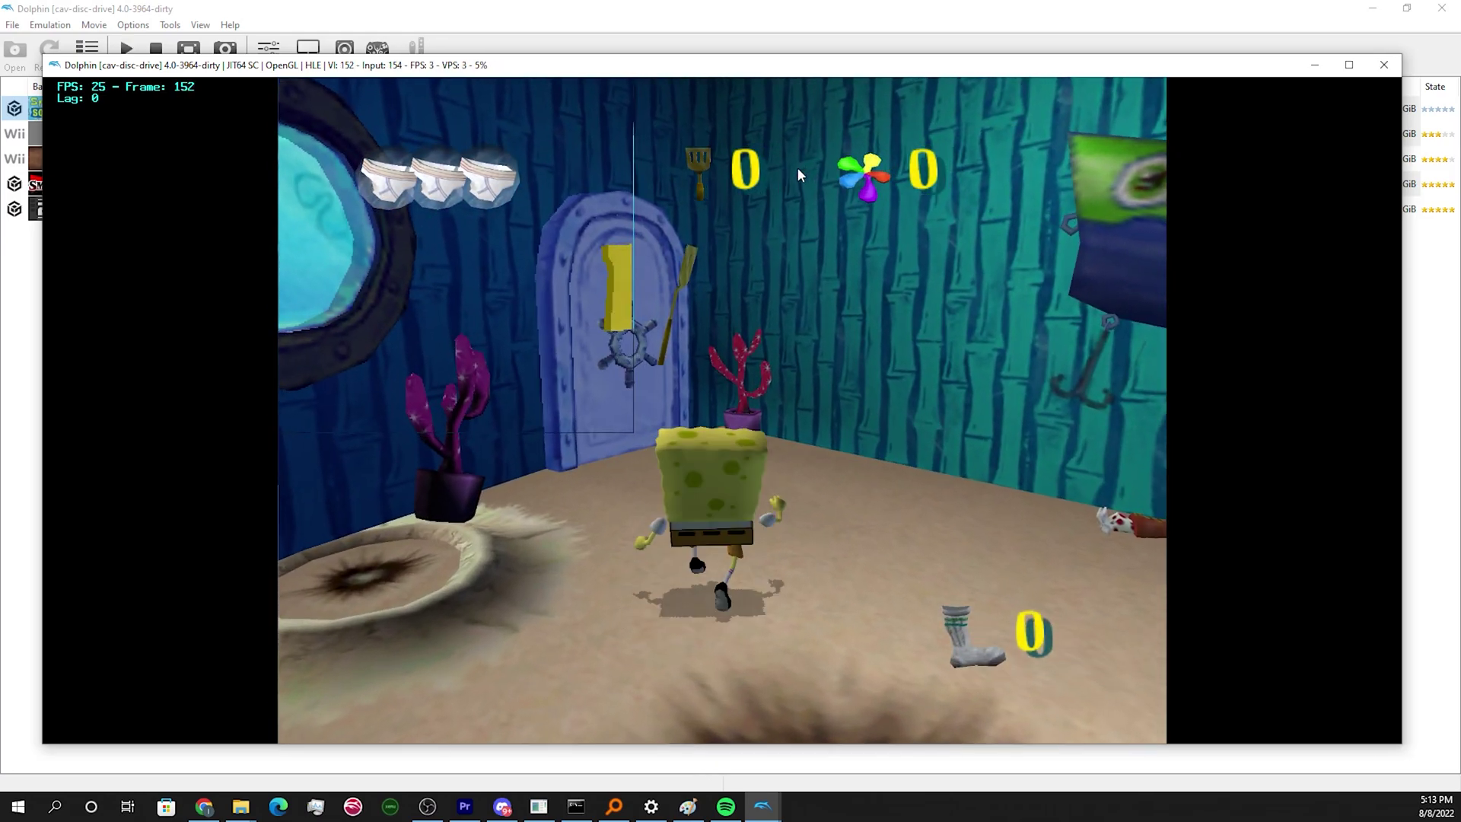
{"action": "key", "text": "KP_Multiply"}
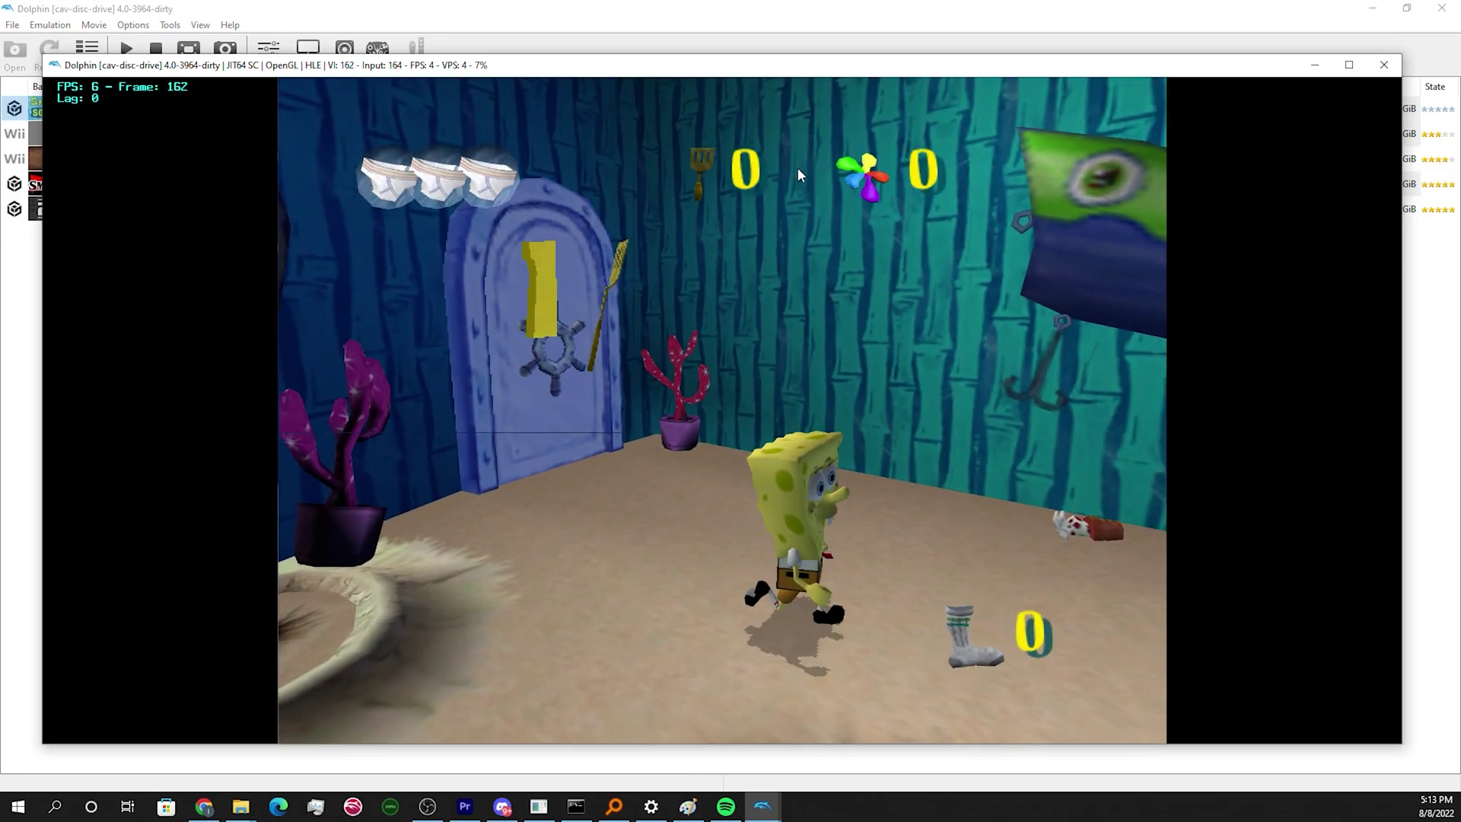
{"action": "key", "text": "KP_Multiply"}
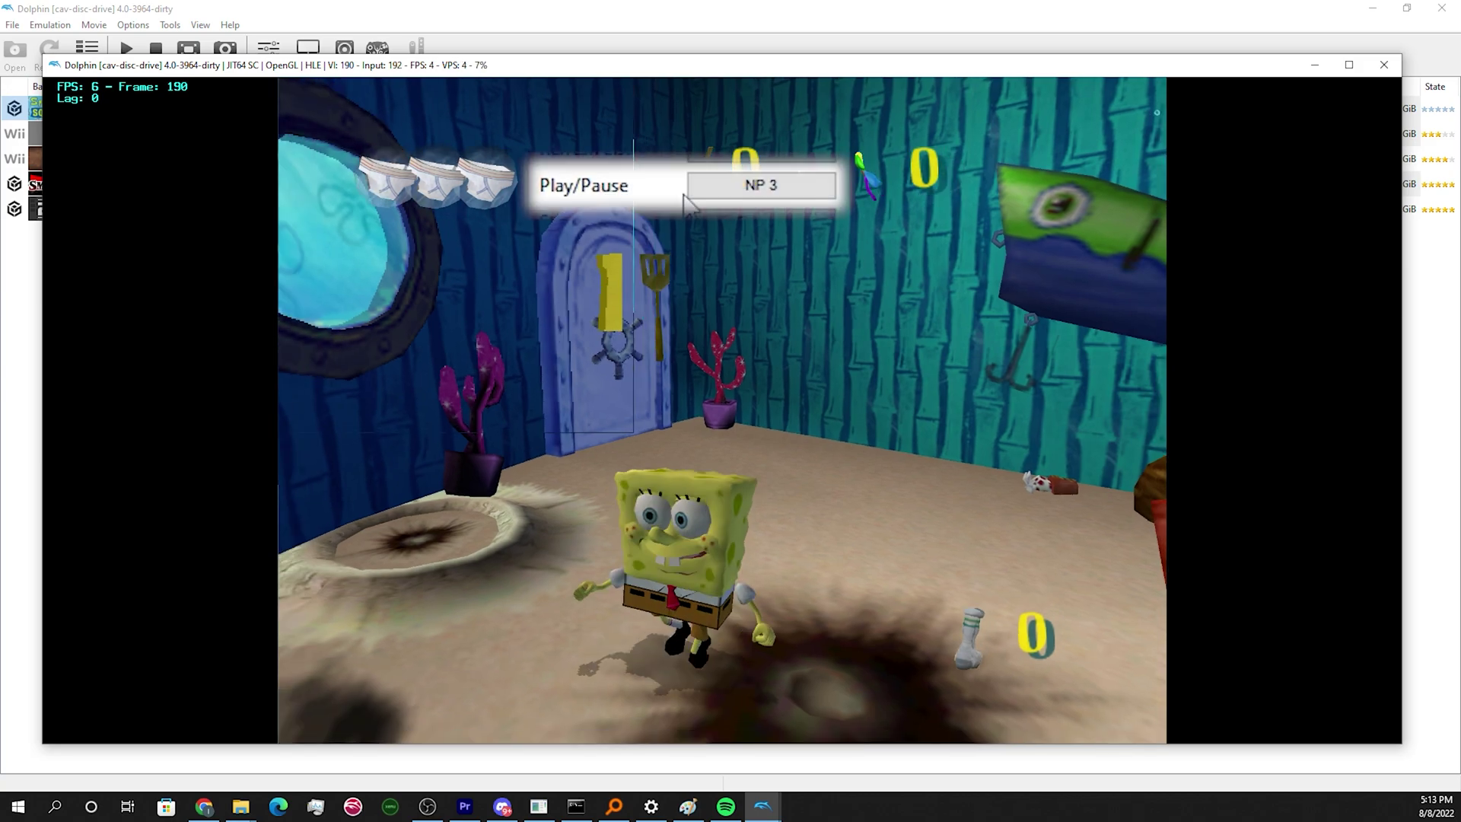
{"action": "key", "text": "shift+F8"}
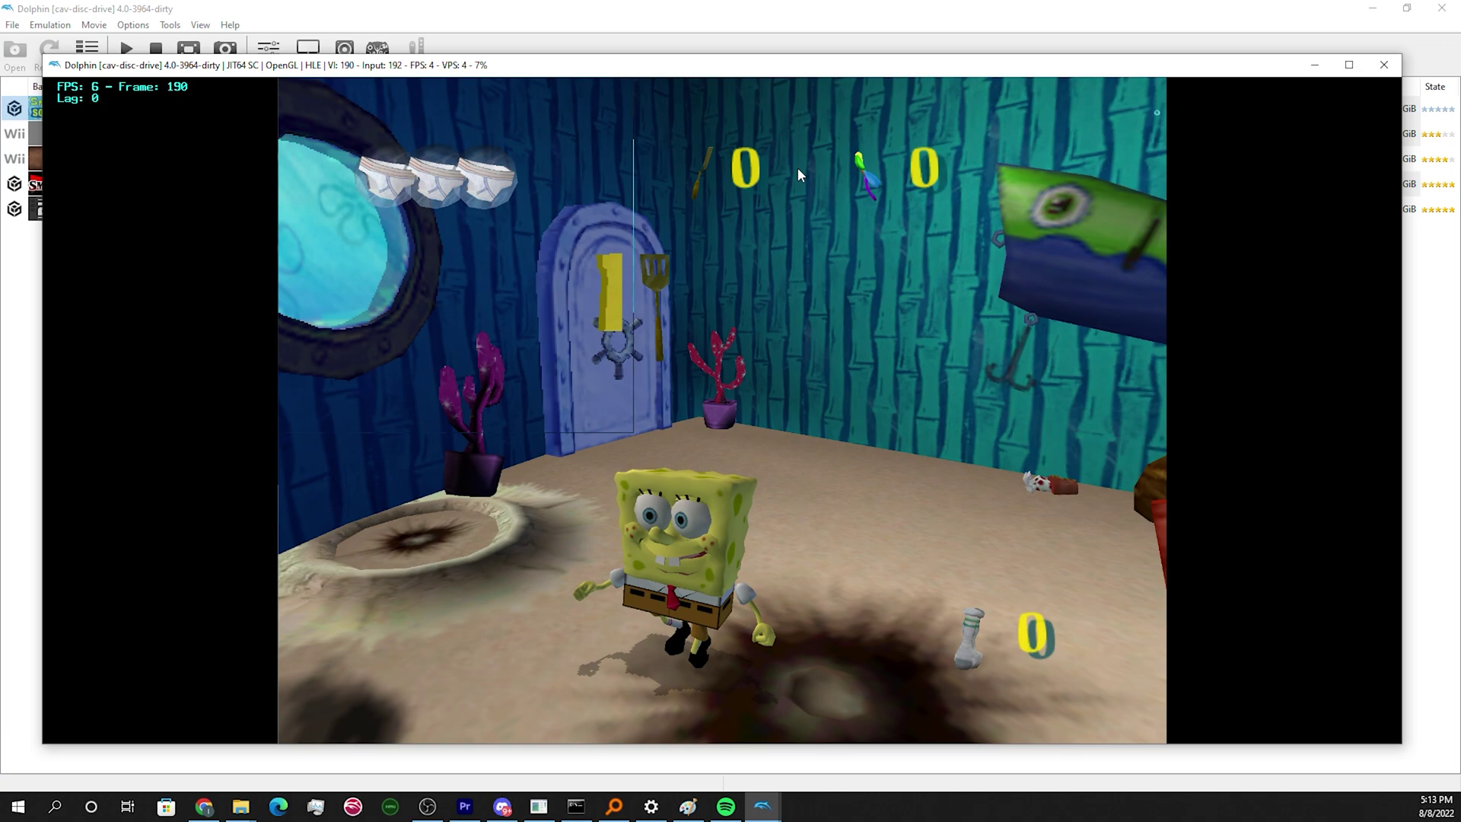
{"action": "key", "text": "F1"}
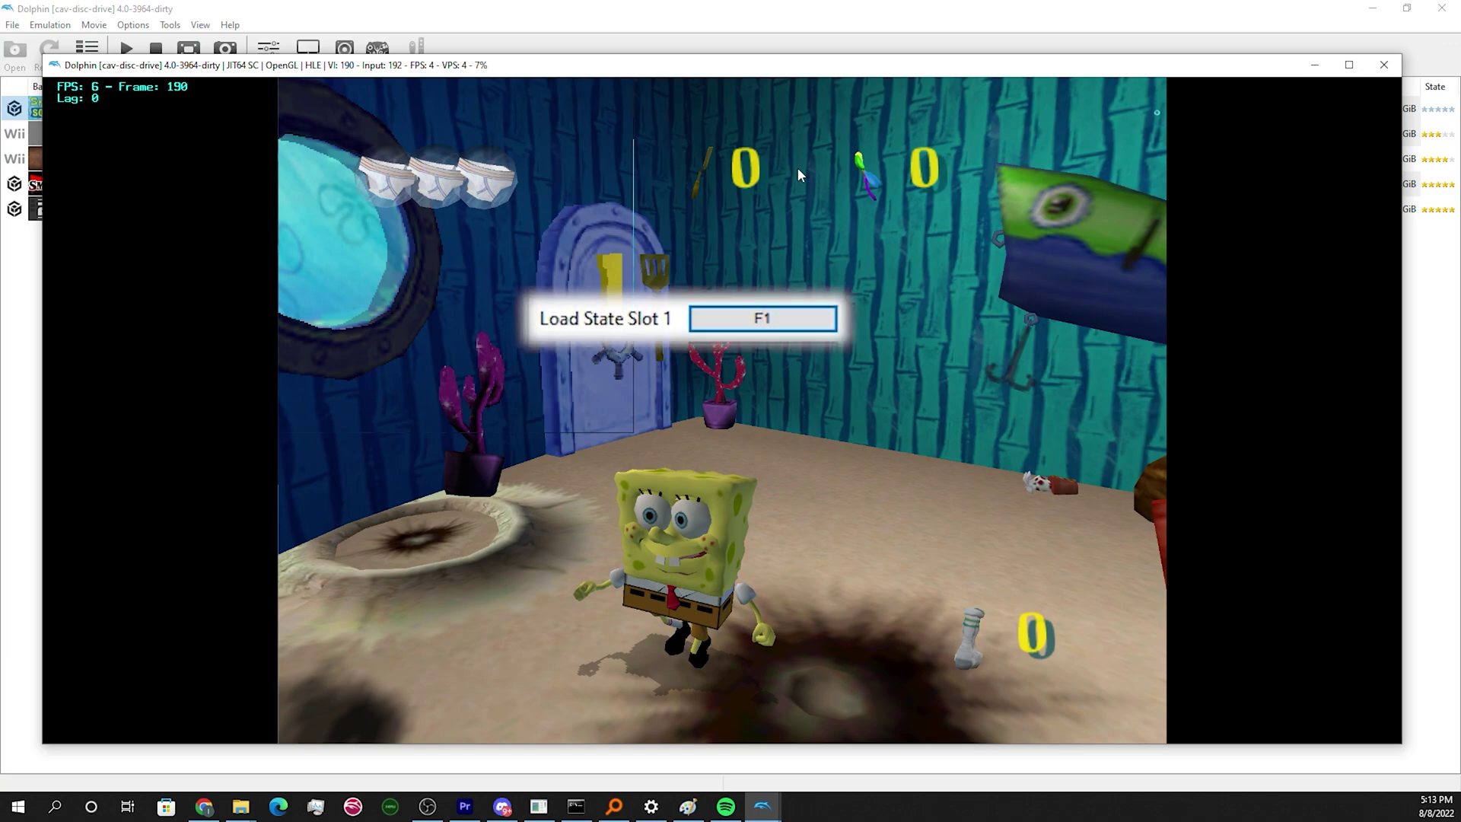
{"action": "key", "text": "KP_3"}
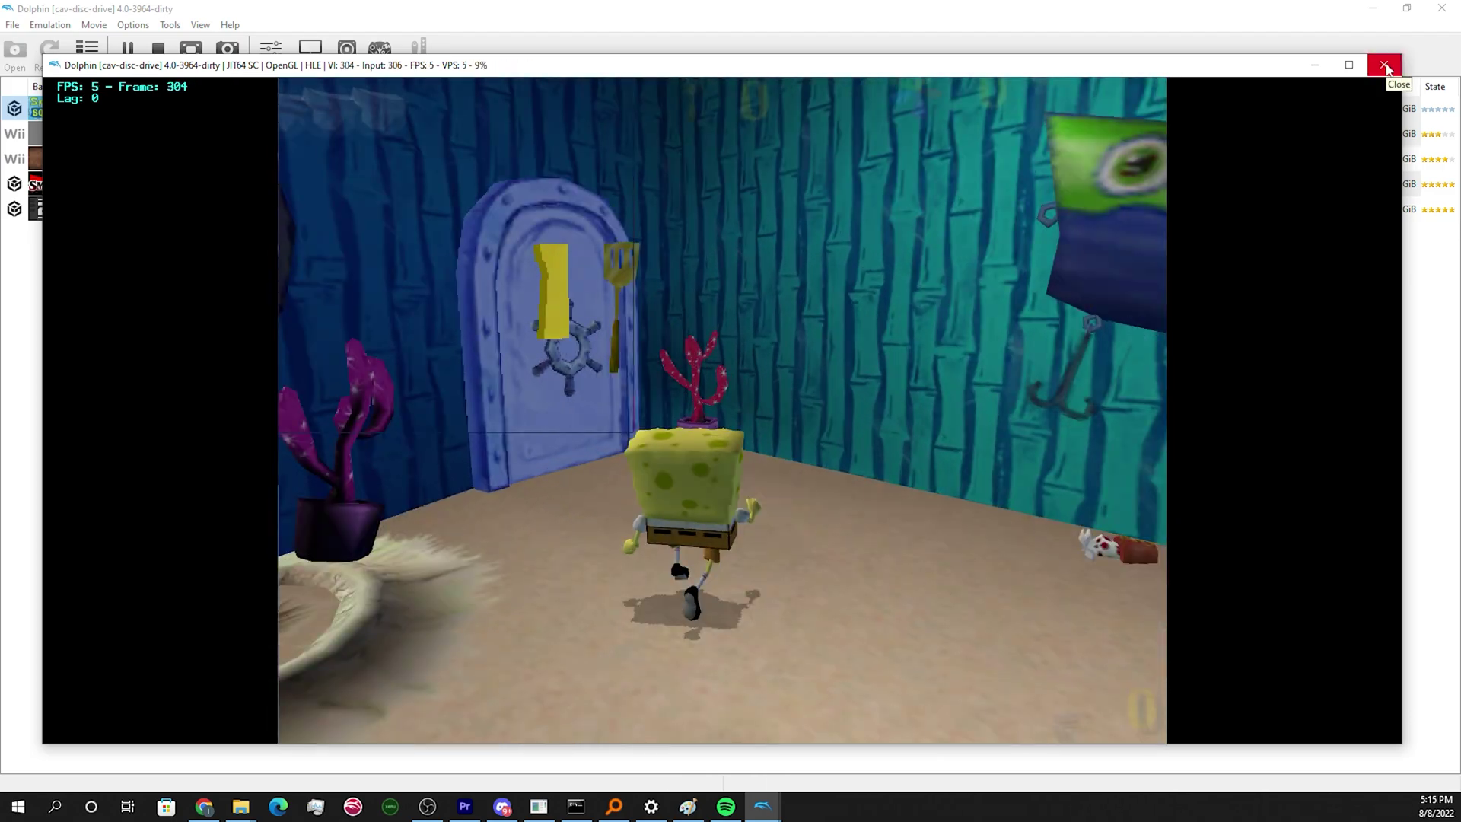
Stop emulation, save the input recording to a file, and relaunch Battle for Bikini Bottom
{"action": "left_click", "coordinate": [1385, 66]}
{"action": "left_click", "coordinate": [675, 419]}
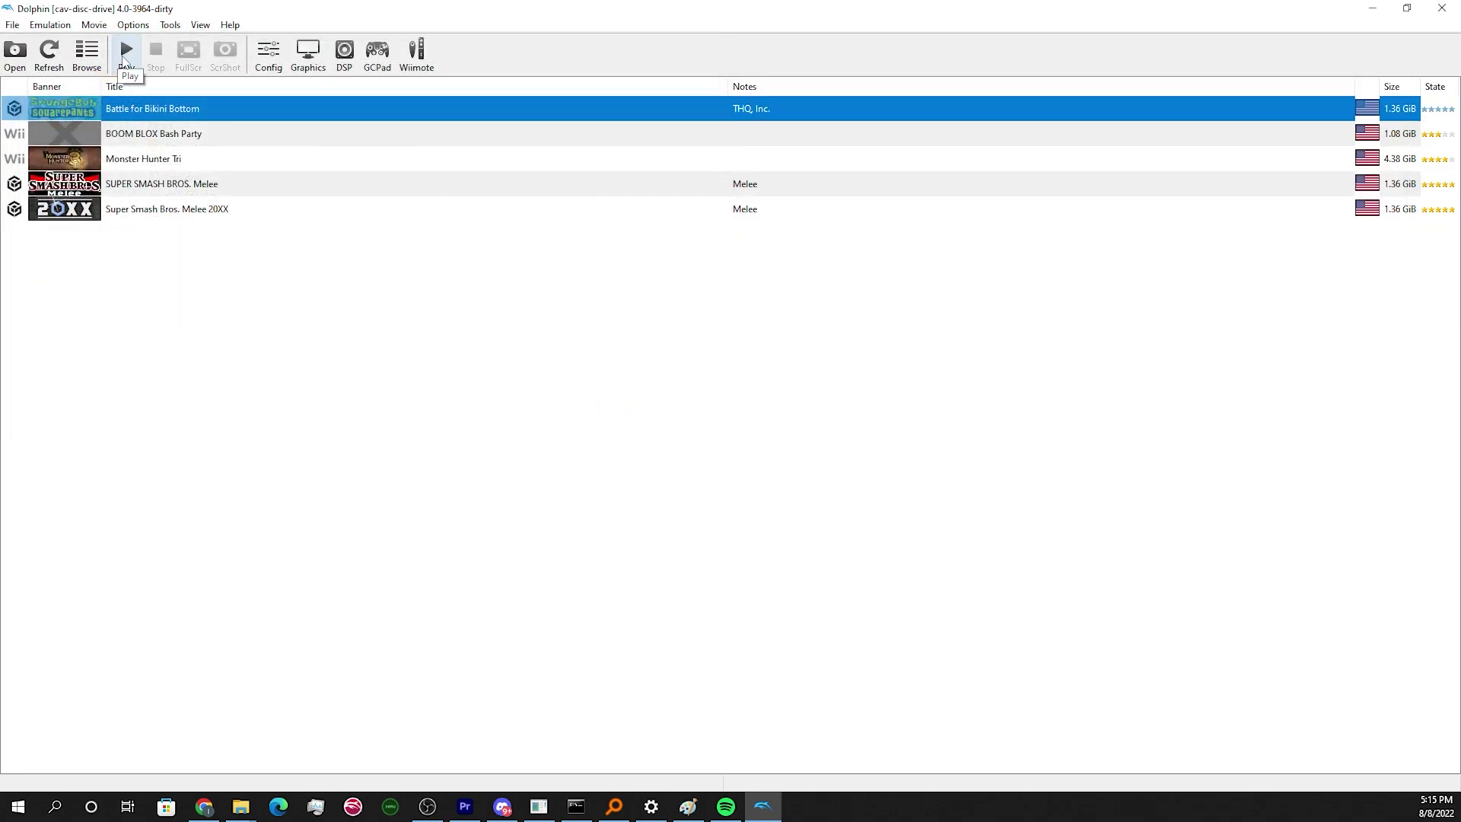
{"action": "left_click", "coordinate": [124, 57]}
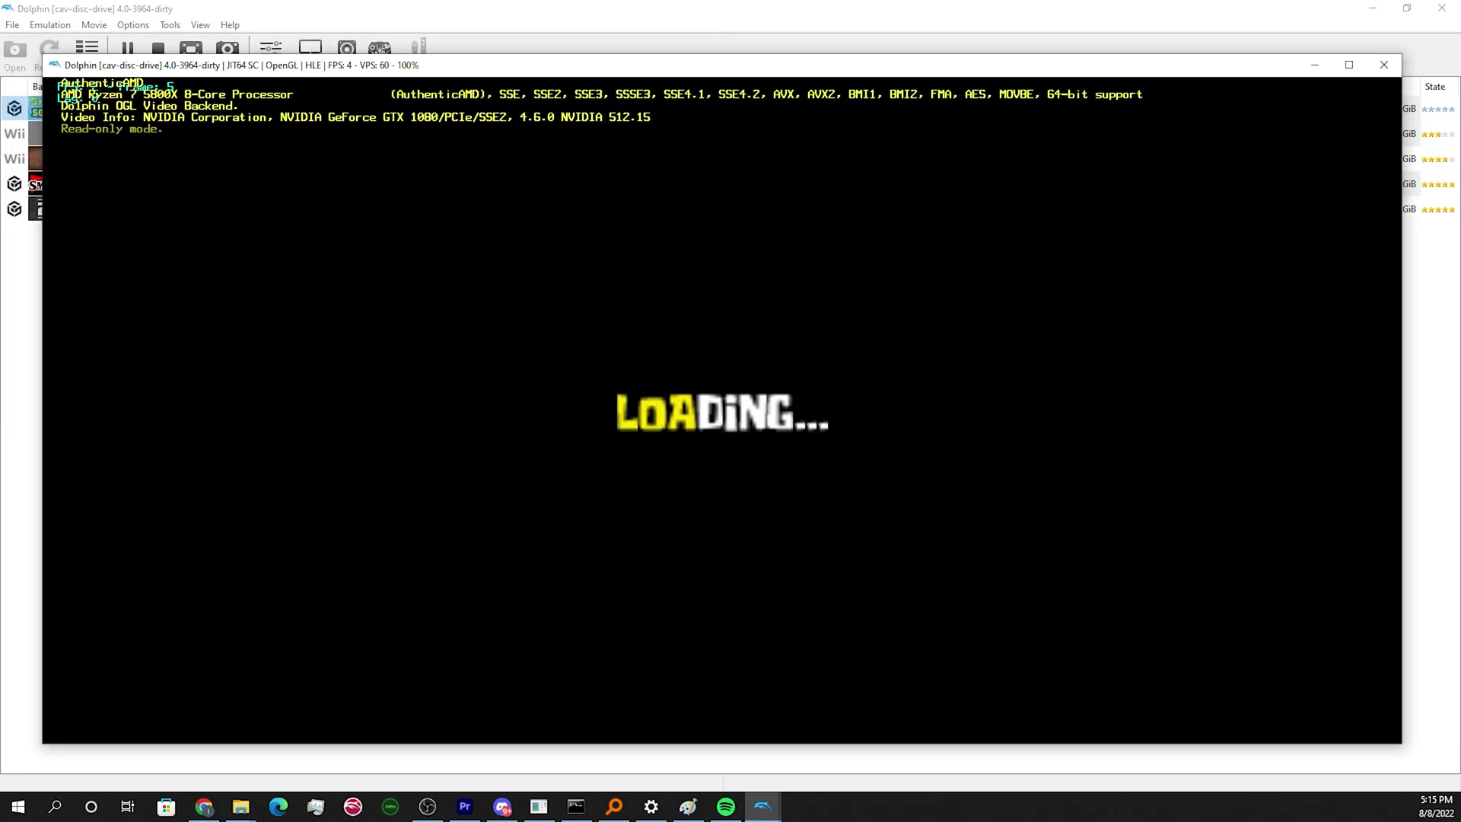
Load slot 8, then slot 1, pause, and reload slot 1 to replay the 502-frame movie
{"action": "key", "text": "F8"}
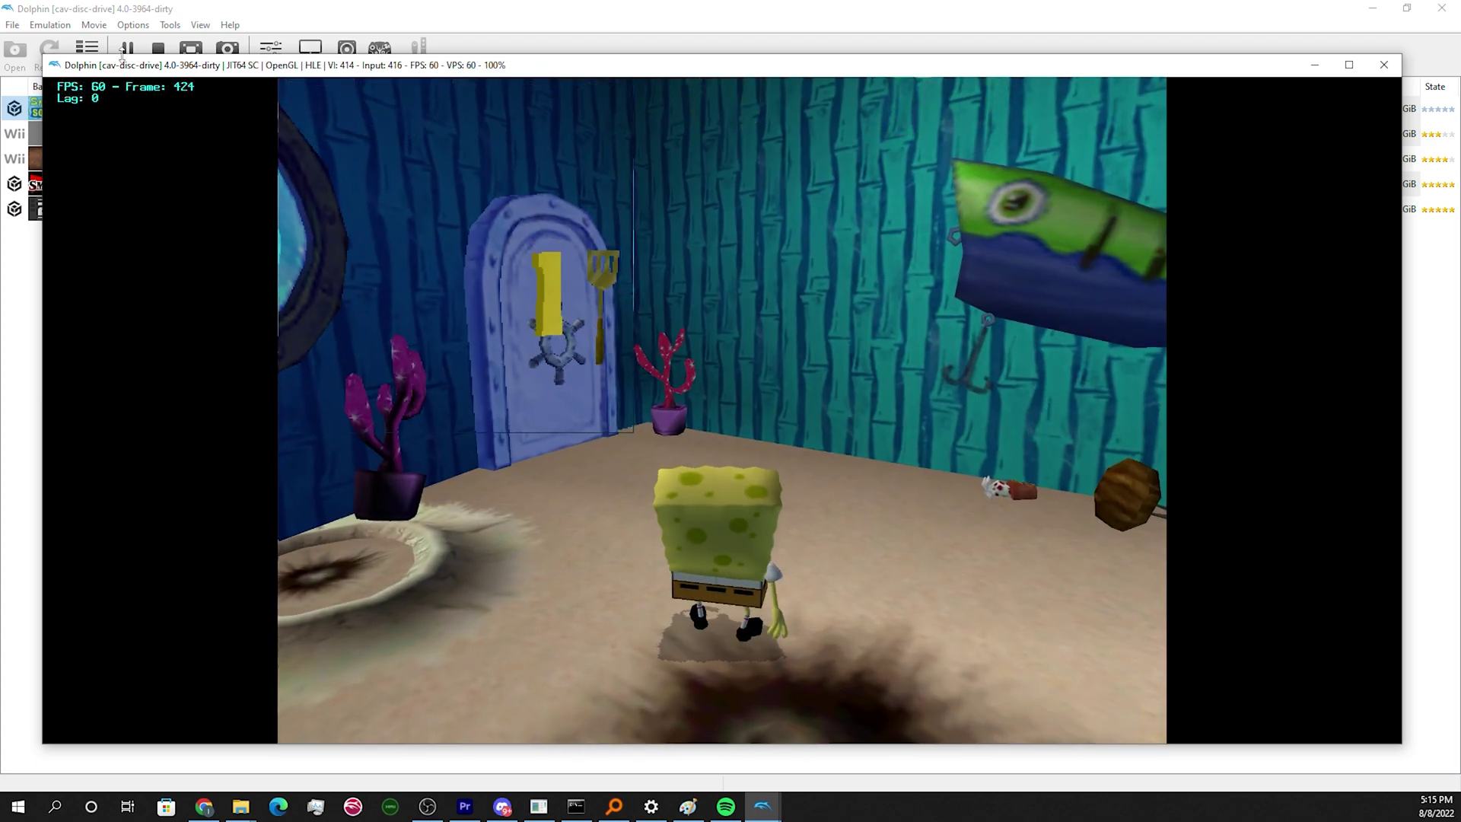
{"action": "key", "text": "F1"}
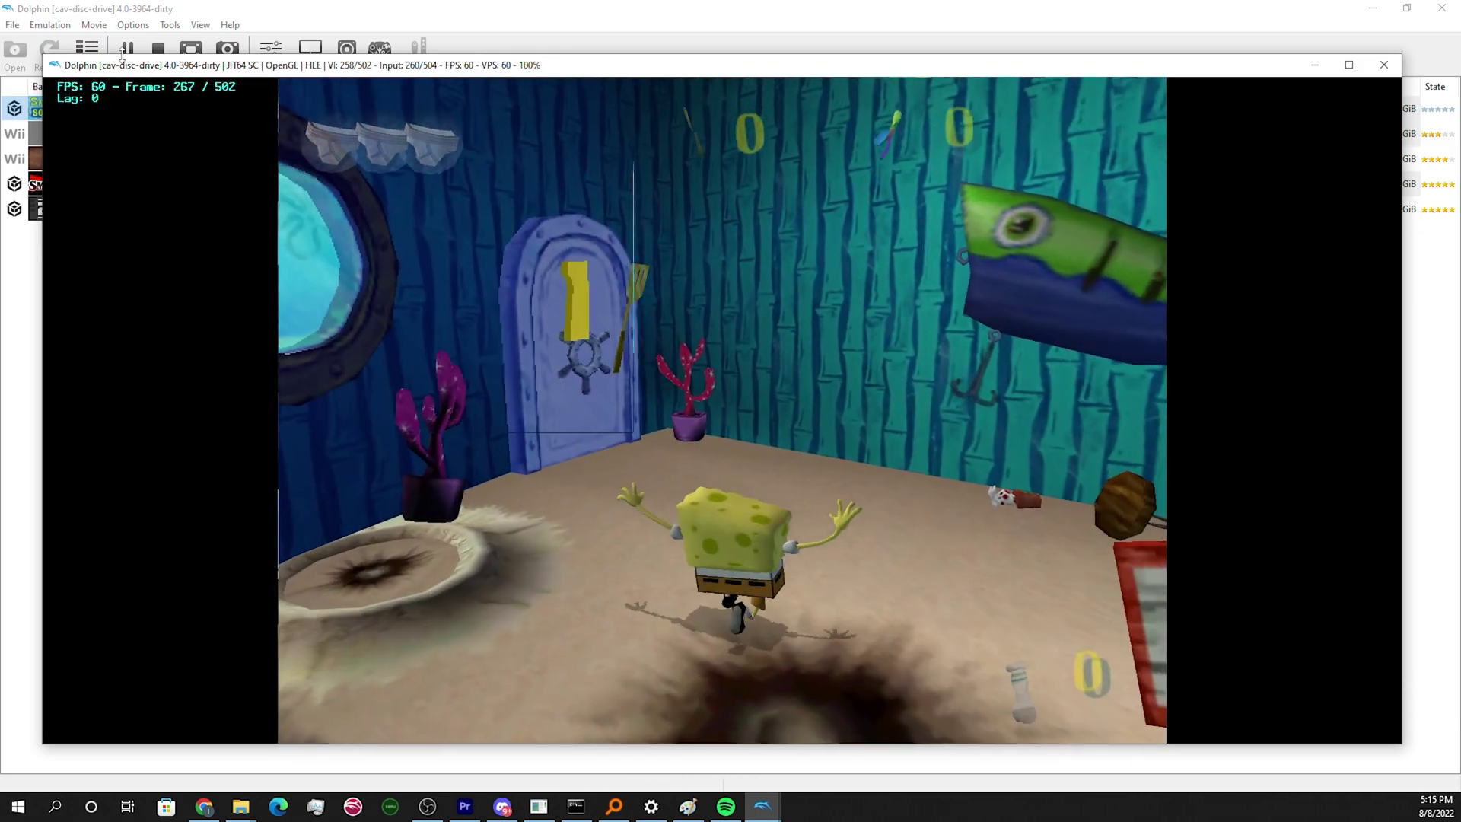
{"action": "left_click", "coordinate": [123, 50]}
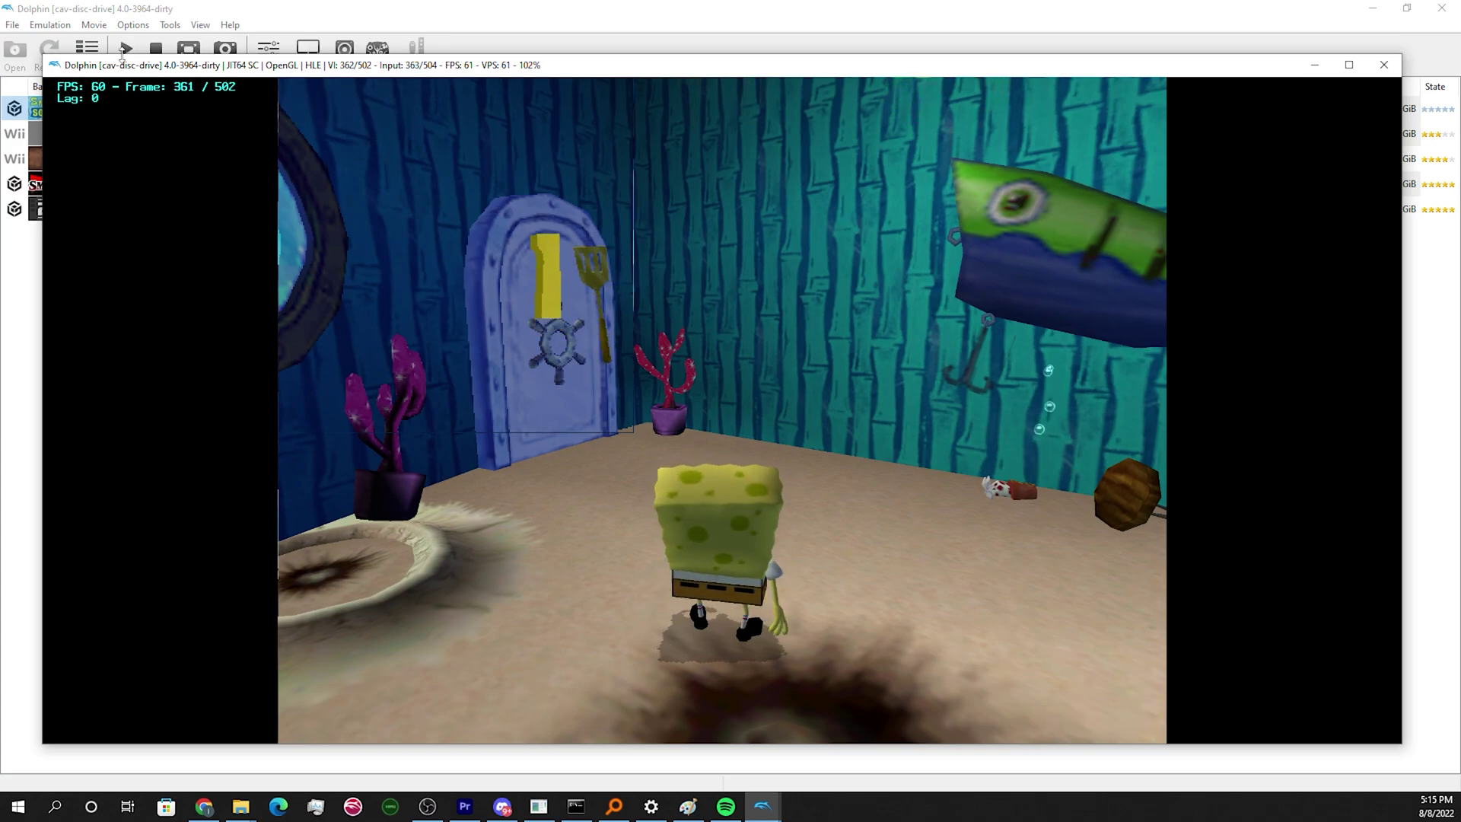
{"action": "key", "text": "F1"}
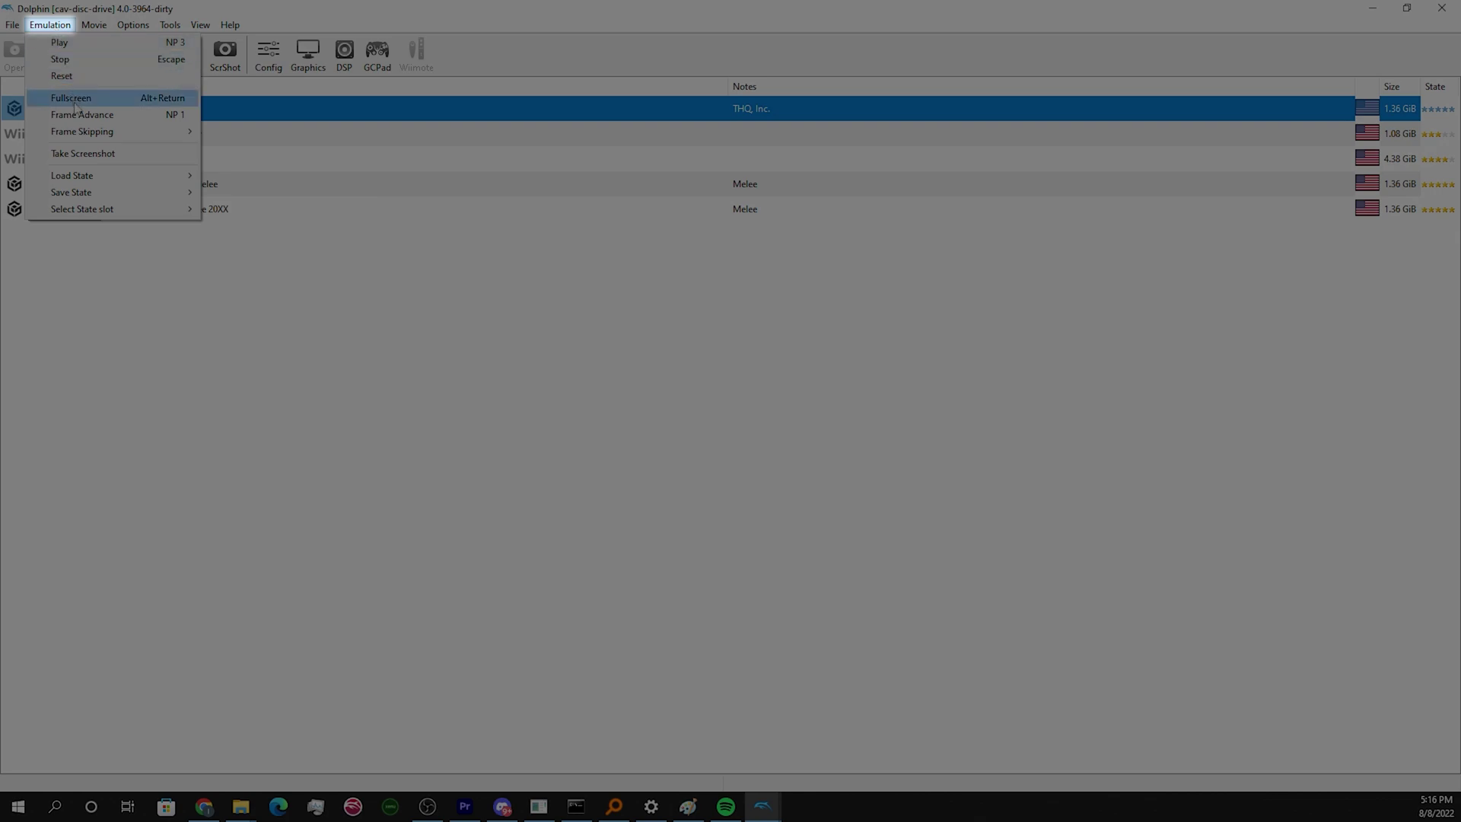
Save the current game state to a file named 'what' in the gc sponge folder
{"action": "mouse_move", "coordinate": [94, 193]}
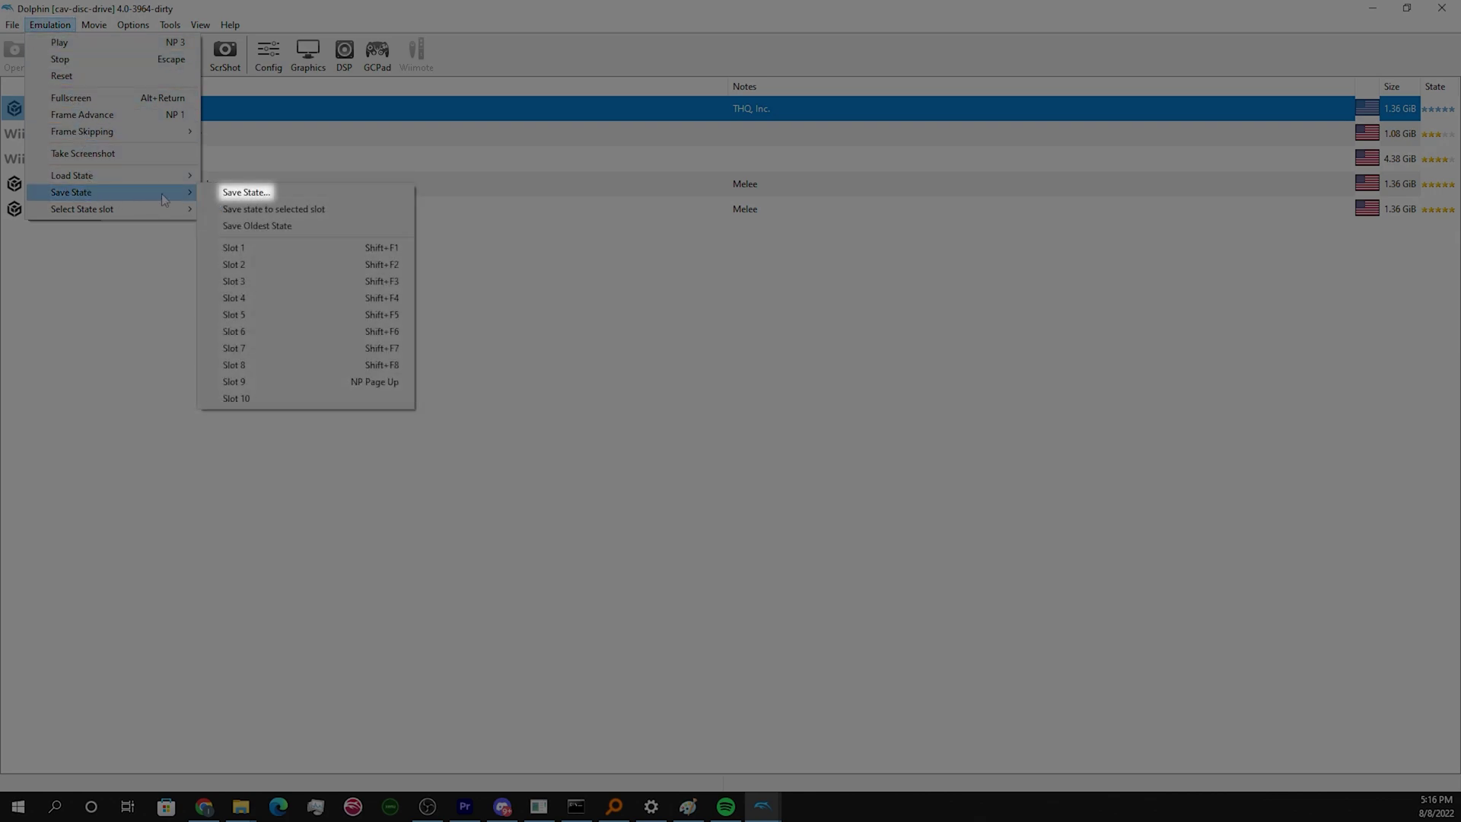
{"action": "left_click", "coordinate": [225, 194]}
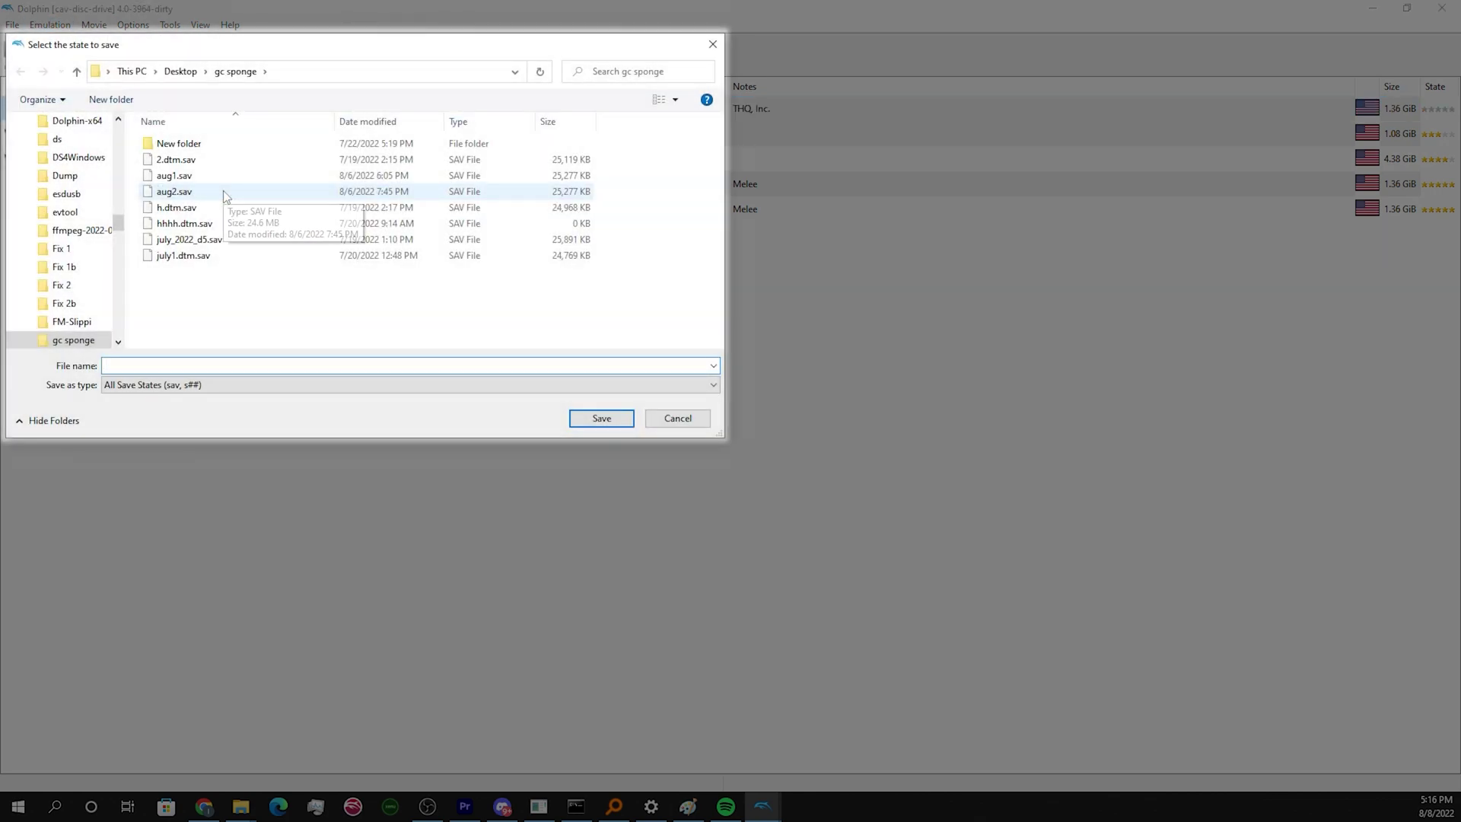
{"action": "type", "text": "what"}
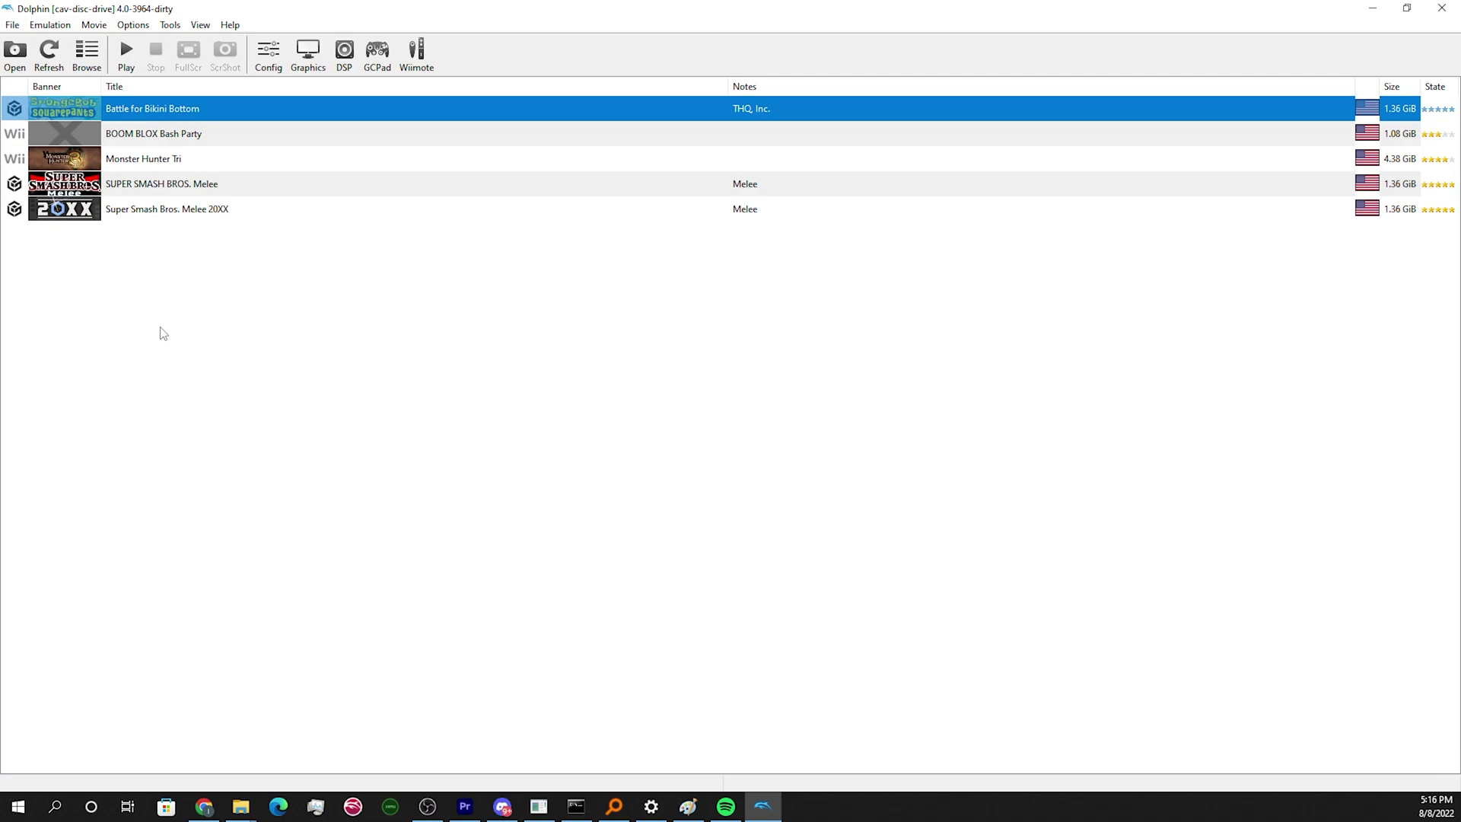
Relaunch Battle for Bikini Bottom, load a save-state file from disk, and bring the game window forward
{"action": "left_click", "coordinate": [126, 53]}
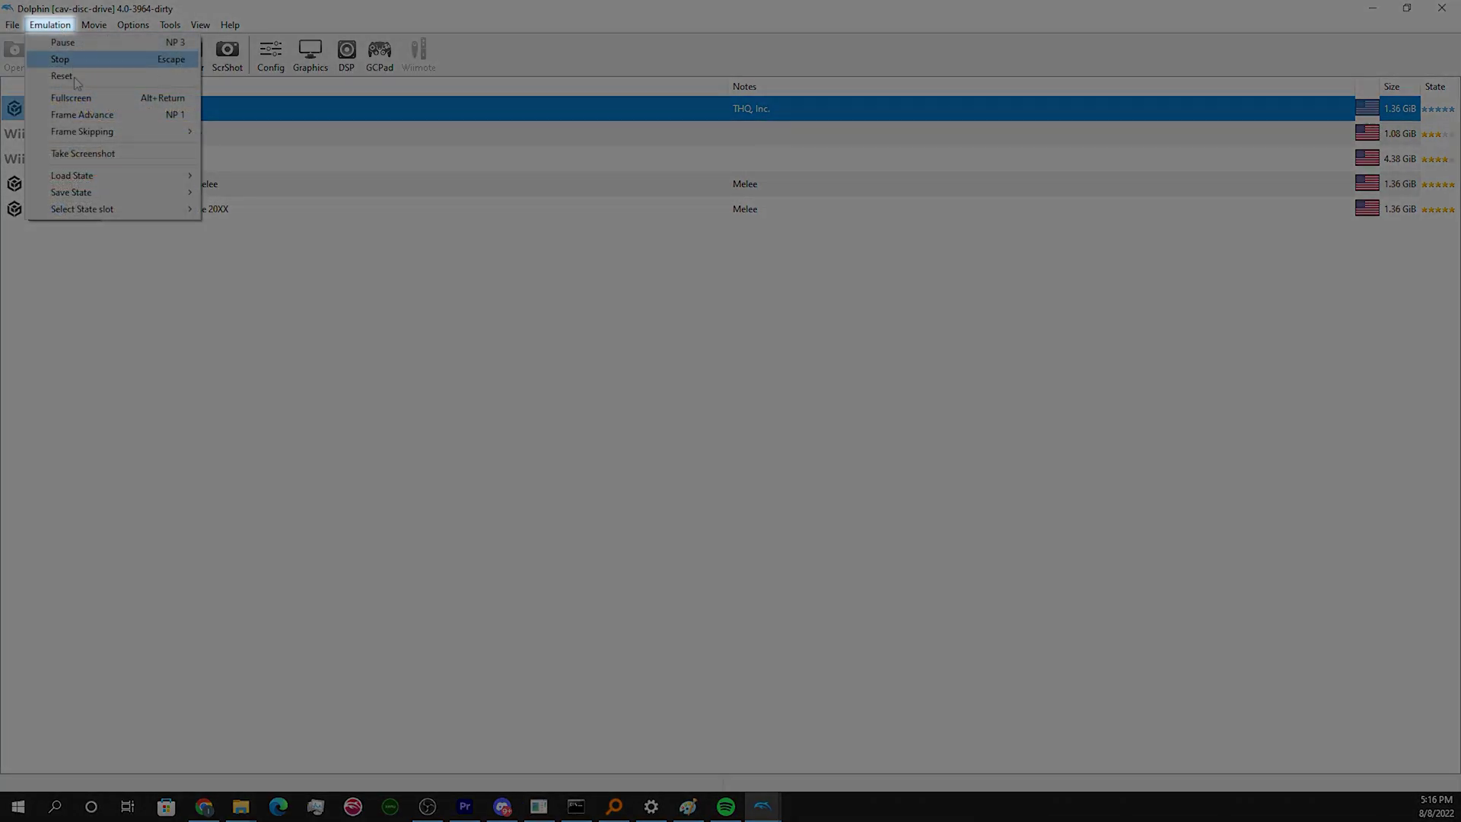
{"action": "mouse_move", "coordinate": [87, 178]}
{"action": "left_click", "coordinate": [235, 192]}
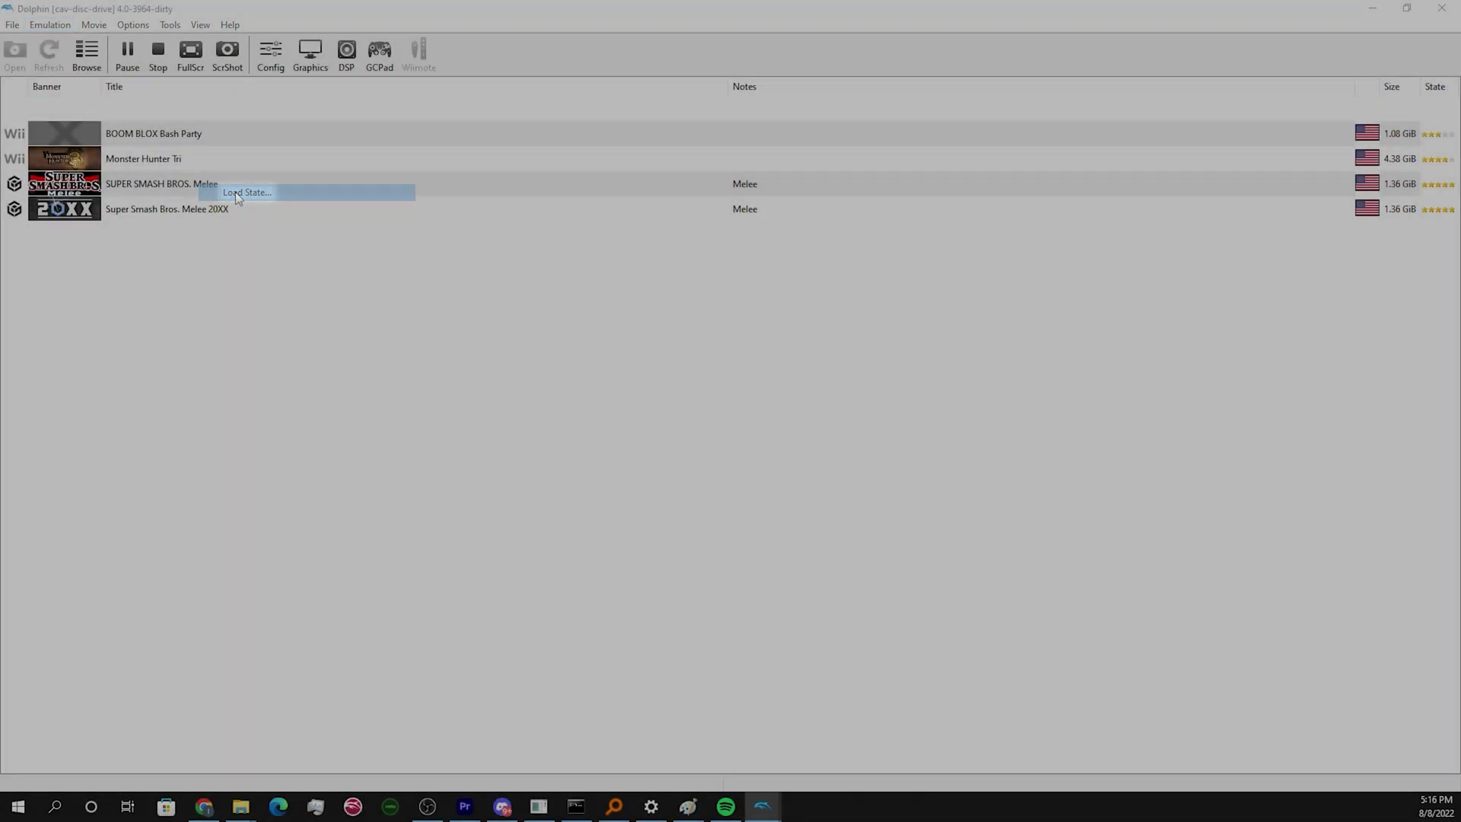
{"action": "double_click", "coordinate": [210, 271]}
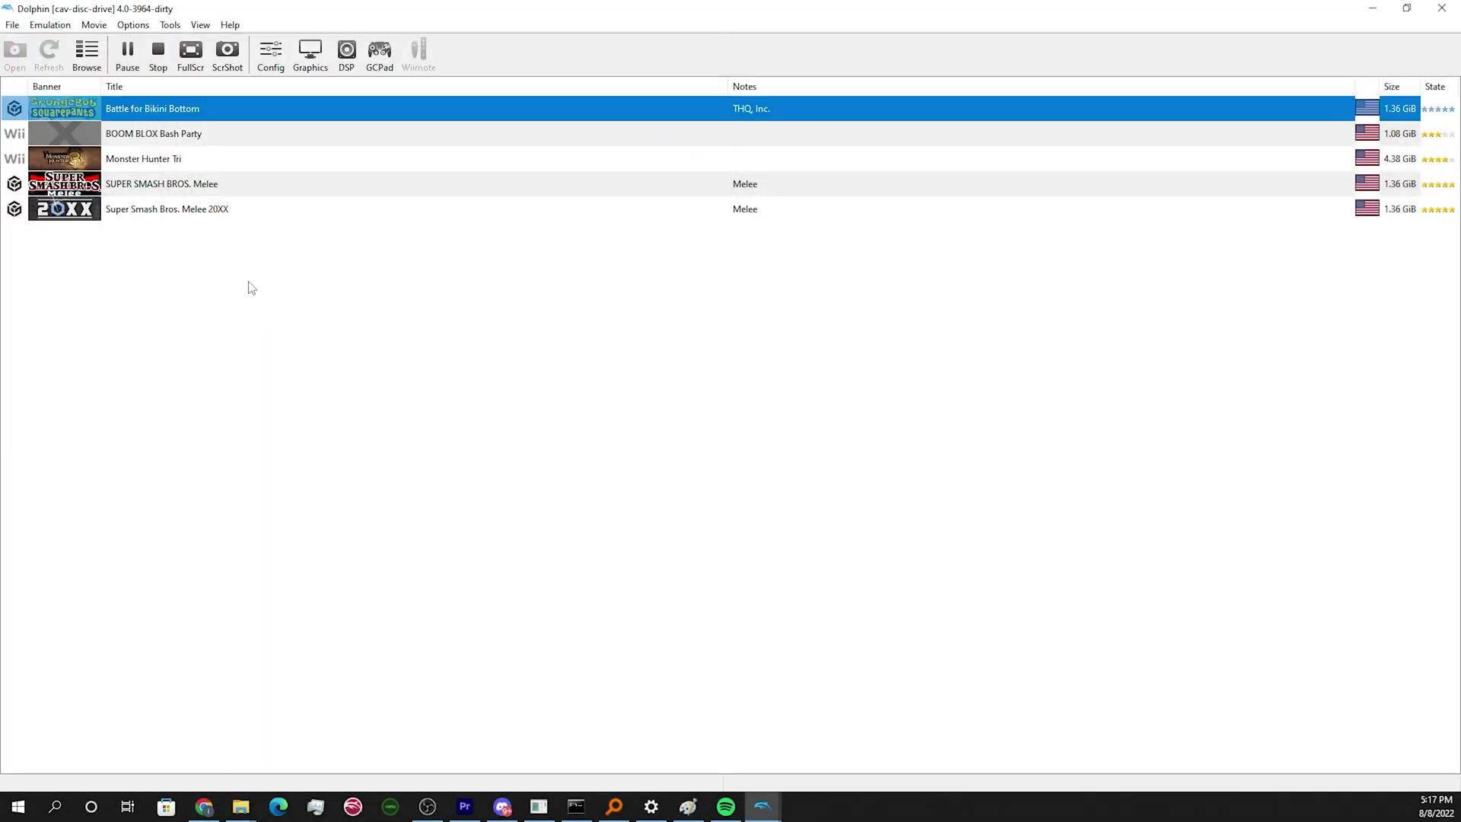
{"action": "mouse_move", "coordinate": [776, 811]}
{"action": "left_click", "coordinate": [845, 742]}
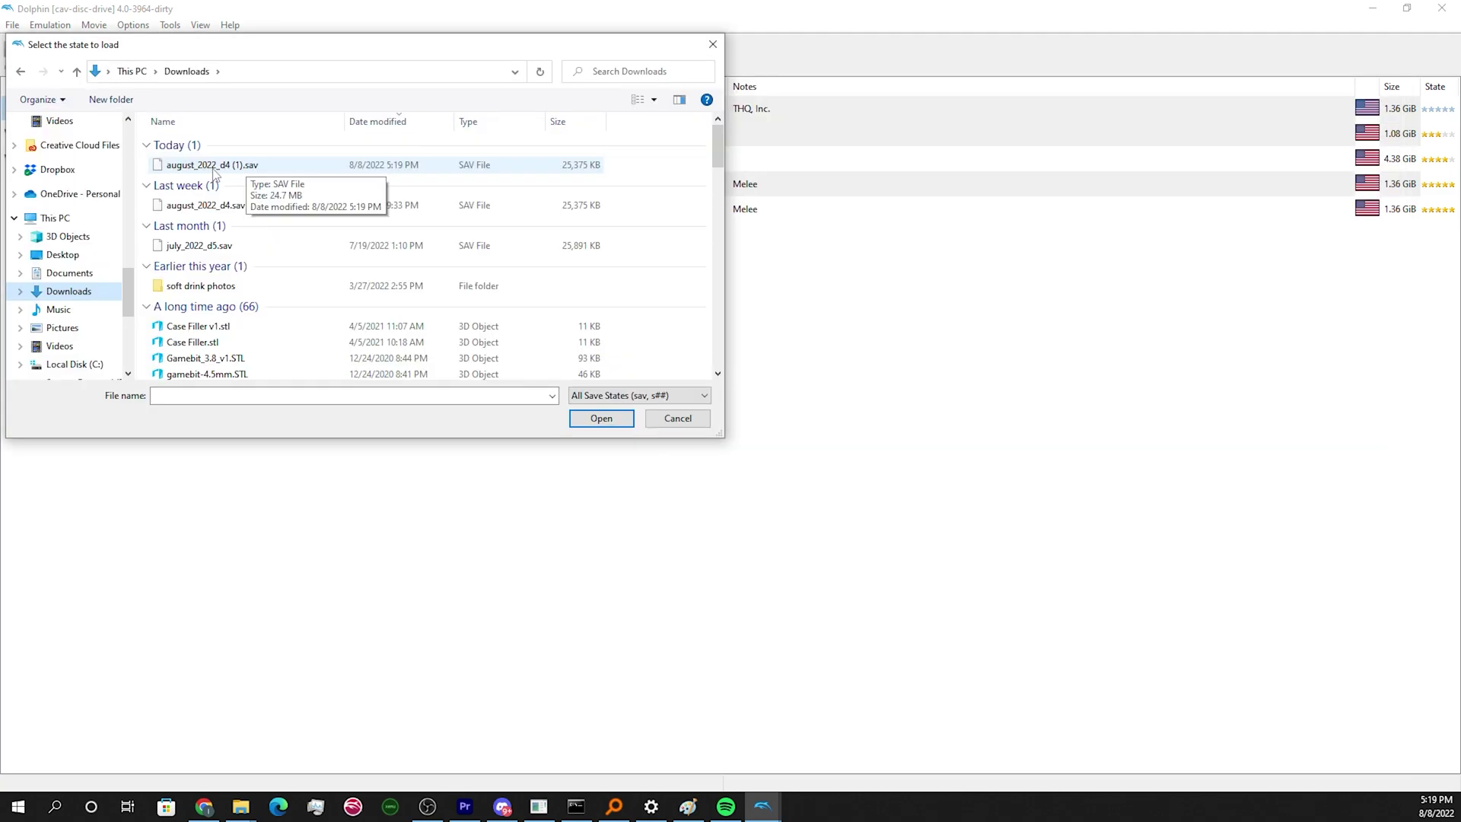
Load august_2022_d4 (1).sav, then resume and pause the game at frame 18192 with F10
{"action": "double_click", "coordinate": [214, 169]}
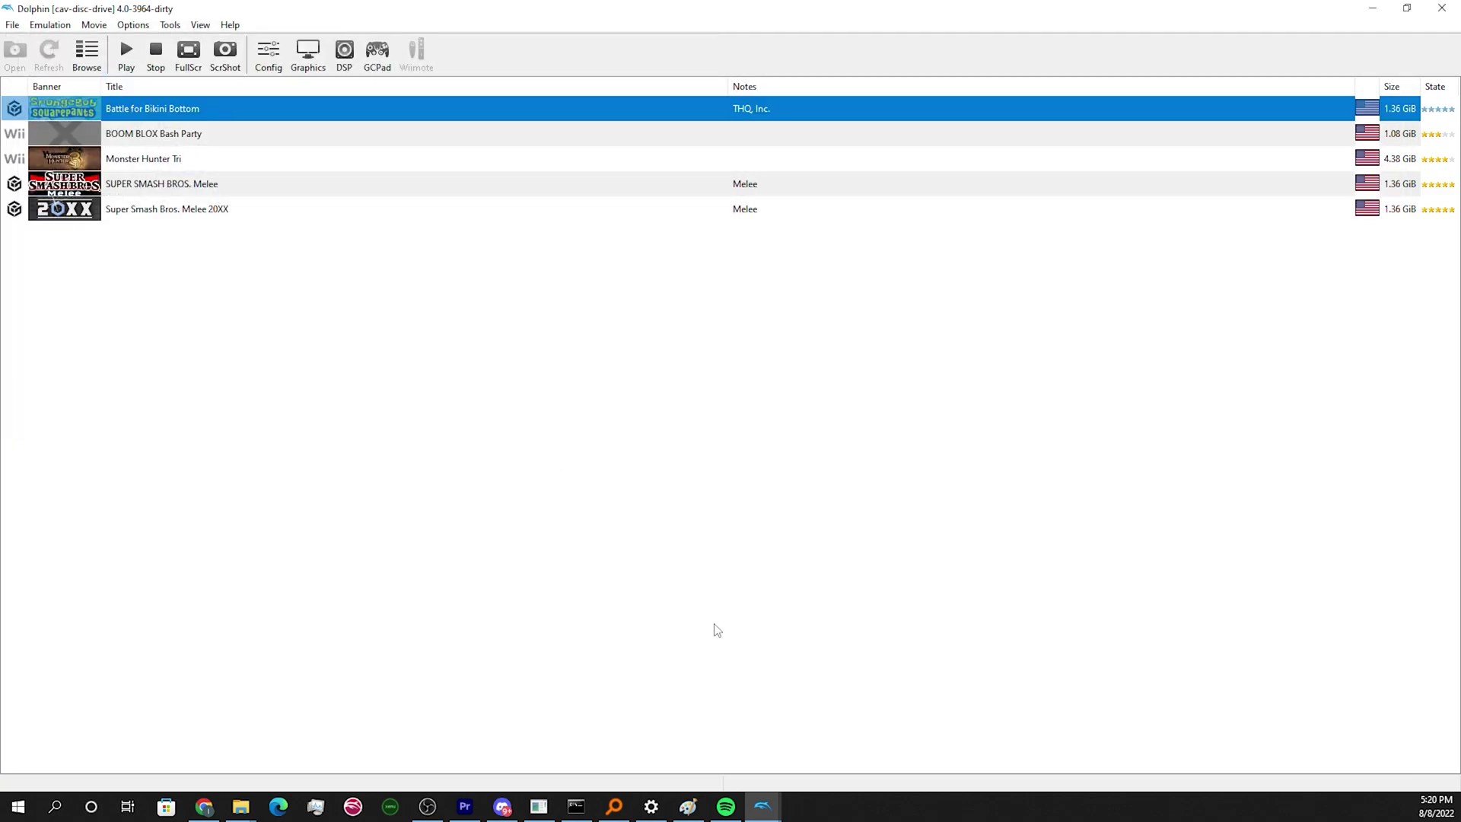
{"action": "mouse_move", "coordinate": [779, 788]}
{"action": "left_click", "coordinate": [806, 753]}
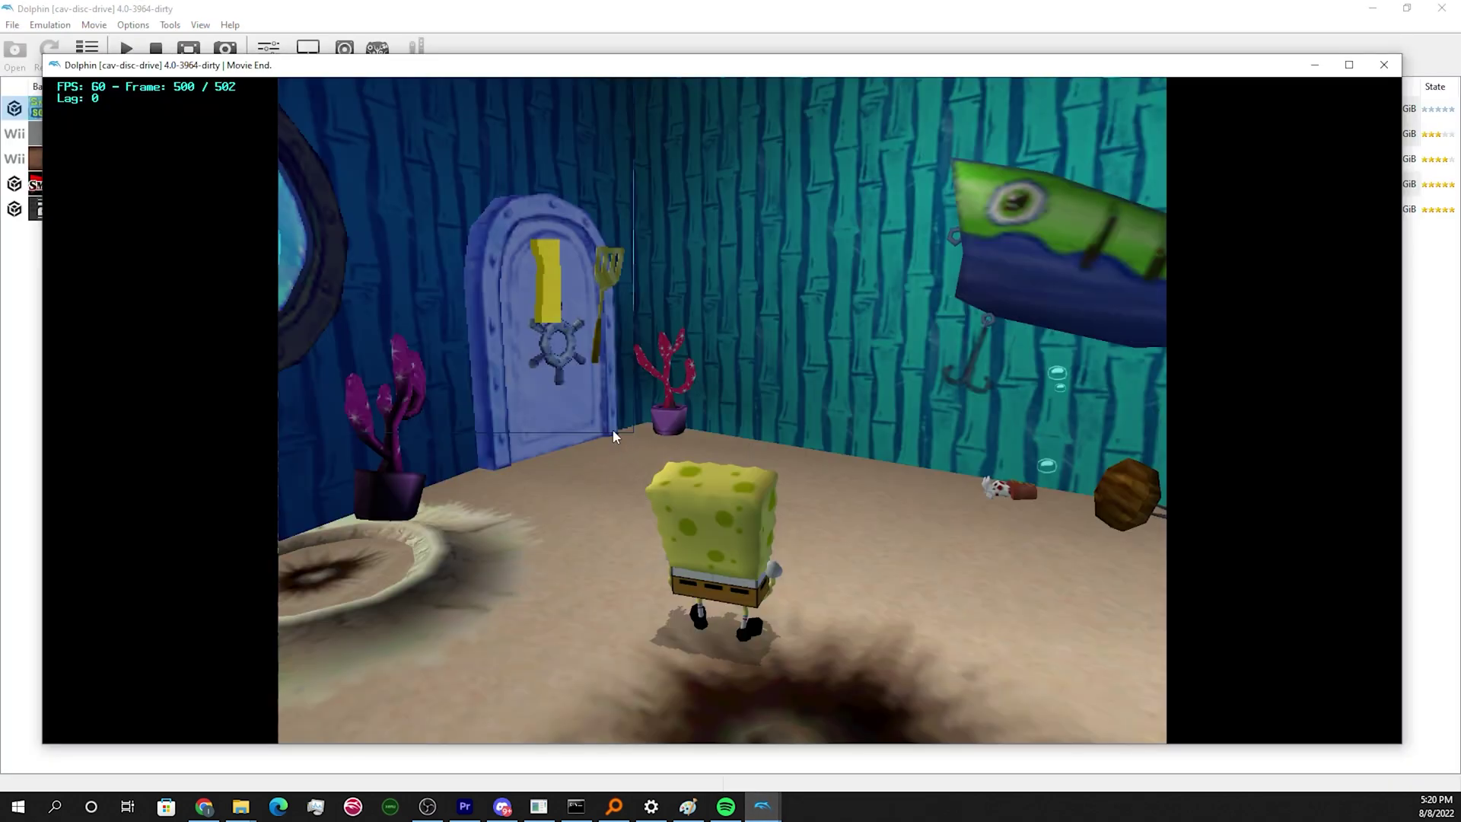
{"action": "key", "text": "F10"}
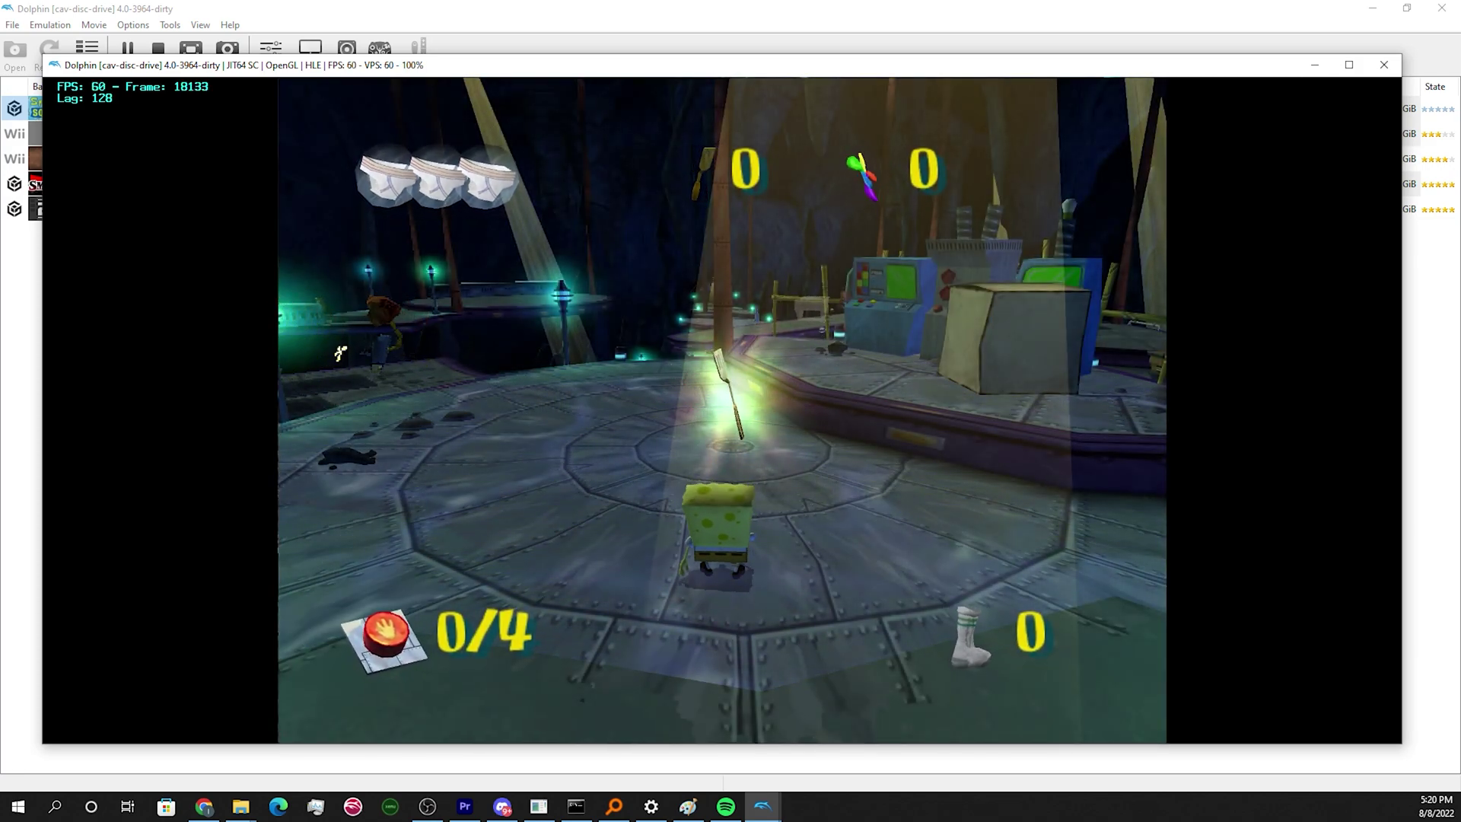
{"action": "key", "text": "F10"}
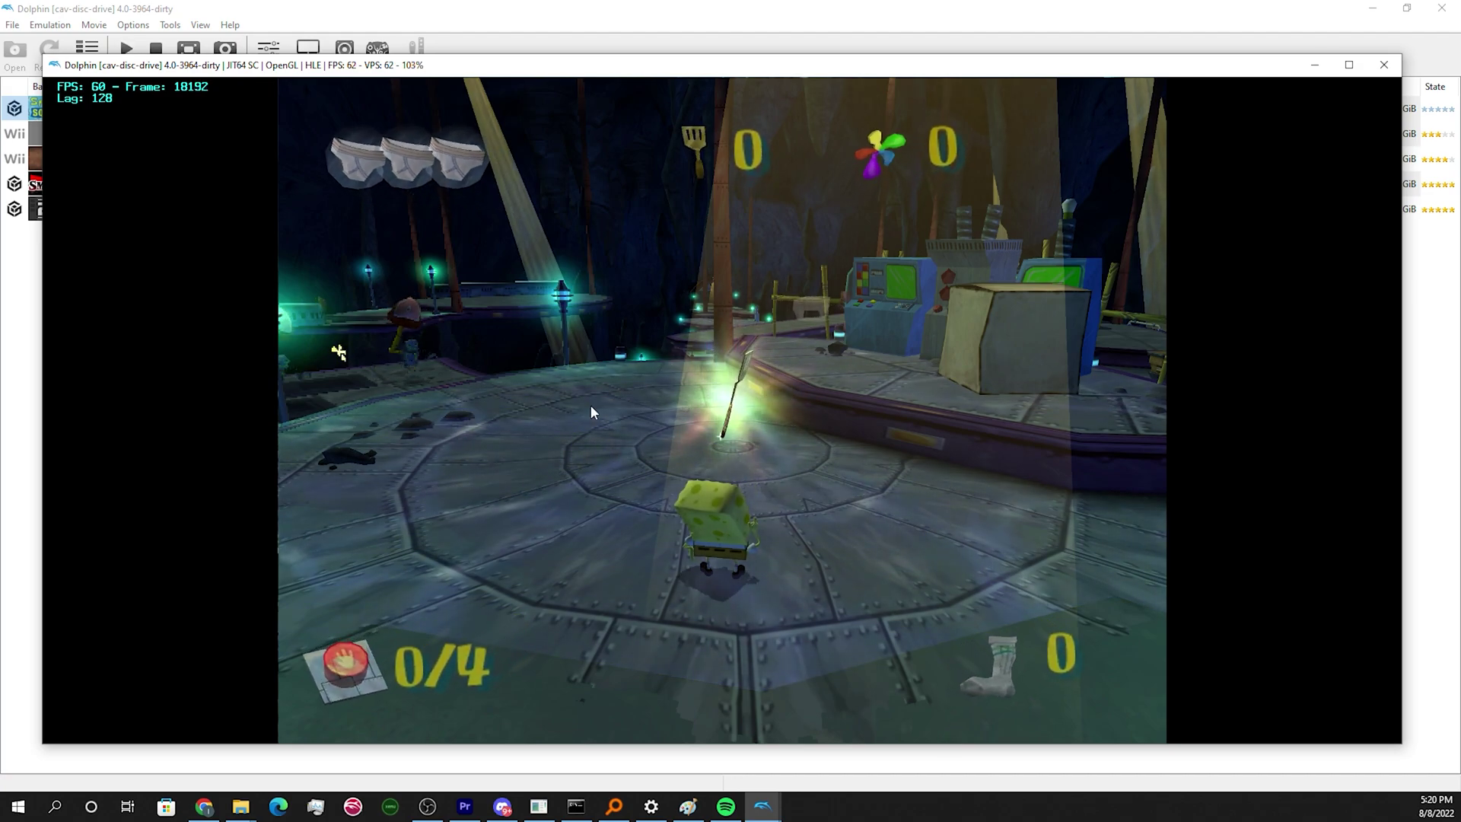